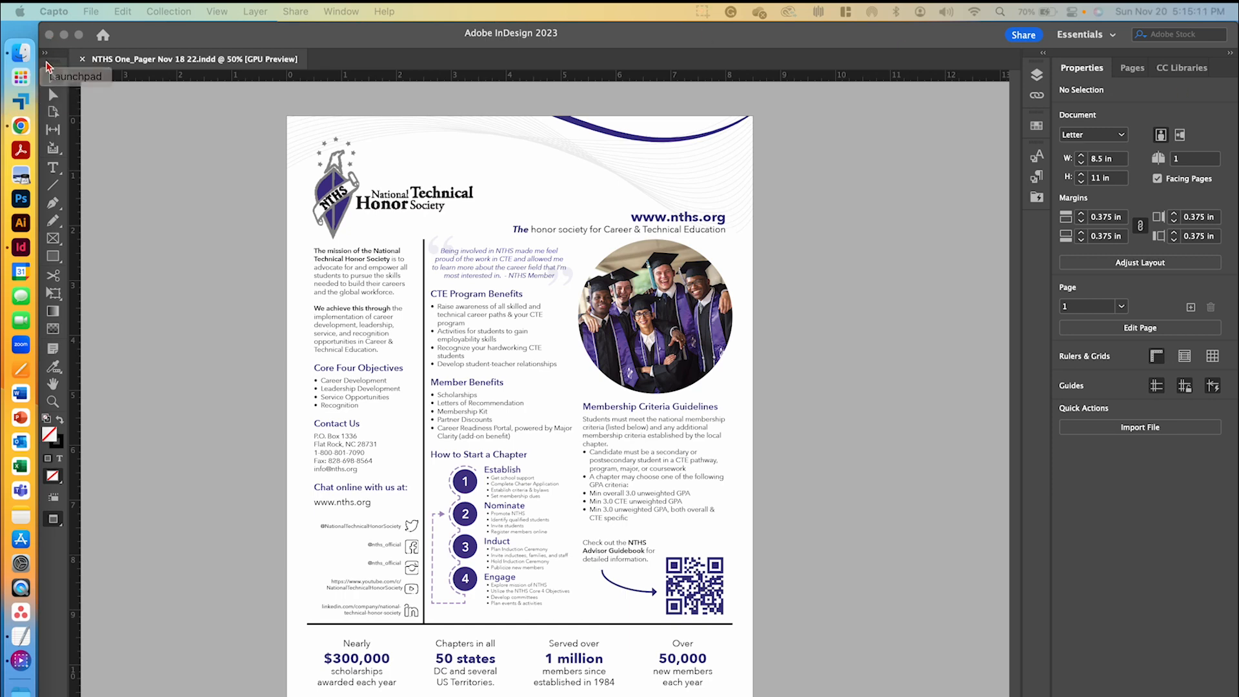
Close the open one-pager document and start a new print document using the Letter preset
{"action": "left_click", "coordinate": [95, 74]}
{"action": "left_click", "coordinate": [82, 59]}
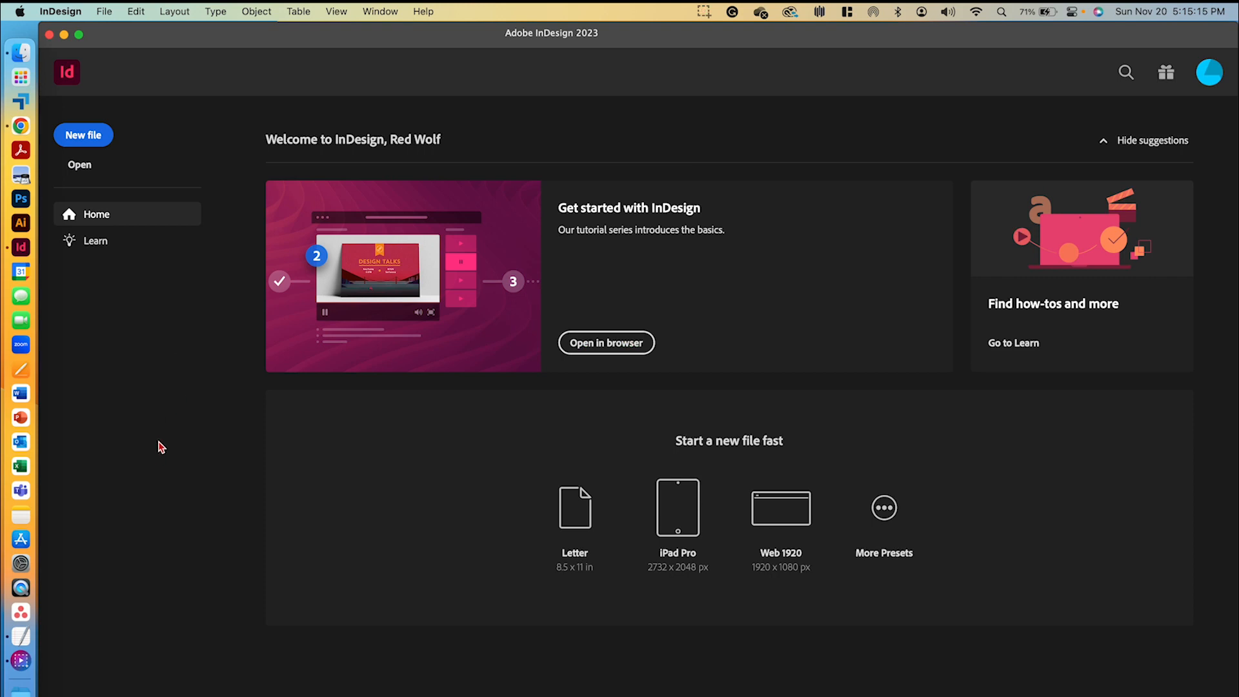
{"action": "left_click", "coordinate": [82, 137]}
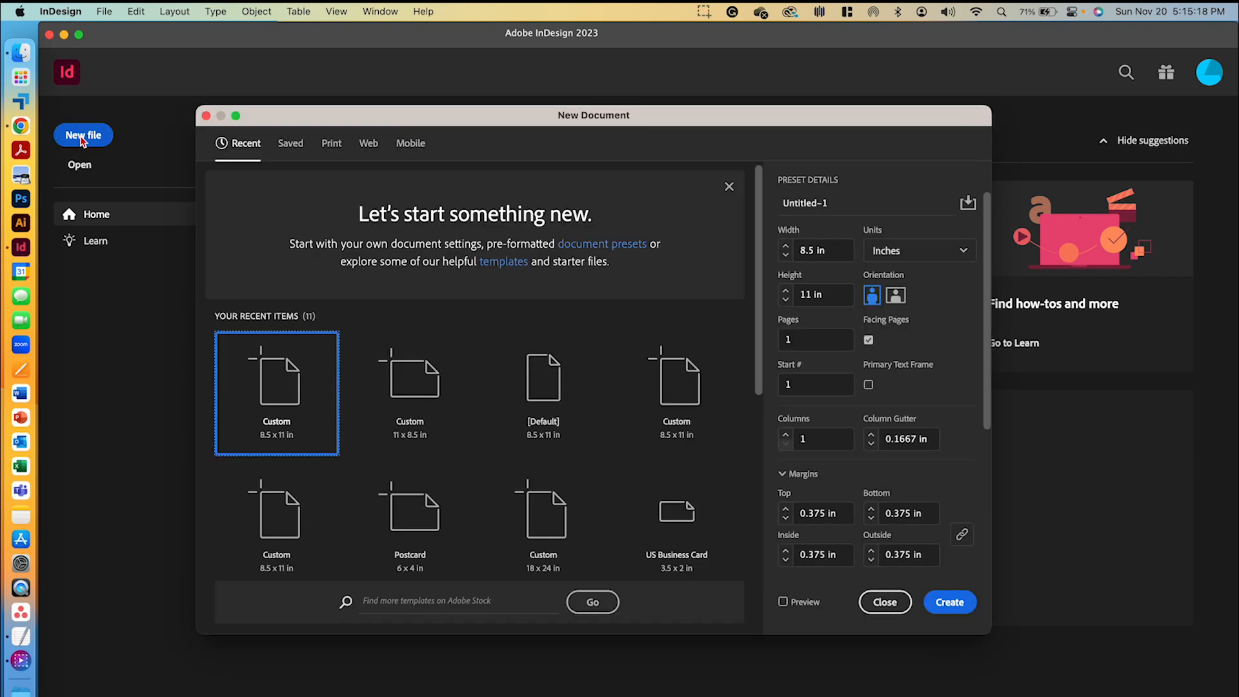
{"action": "left_click", "coordinate": [331, 143]}
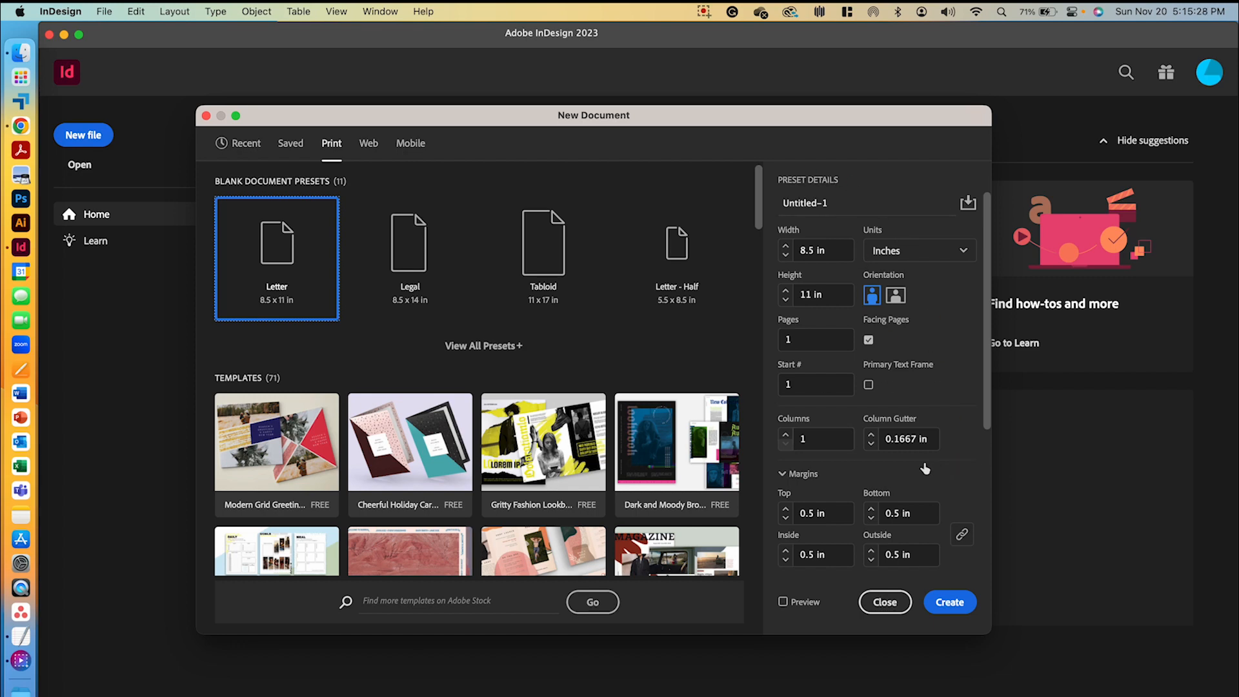
Set all margins to 0.25 in and all bleeds to 0.125 in, and create the document
{"action": "scroll", "coordinate": [923, 413], "scroll_direction": "down", "scroll_amount": 3}
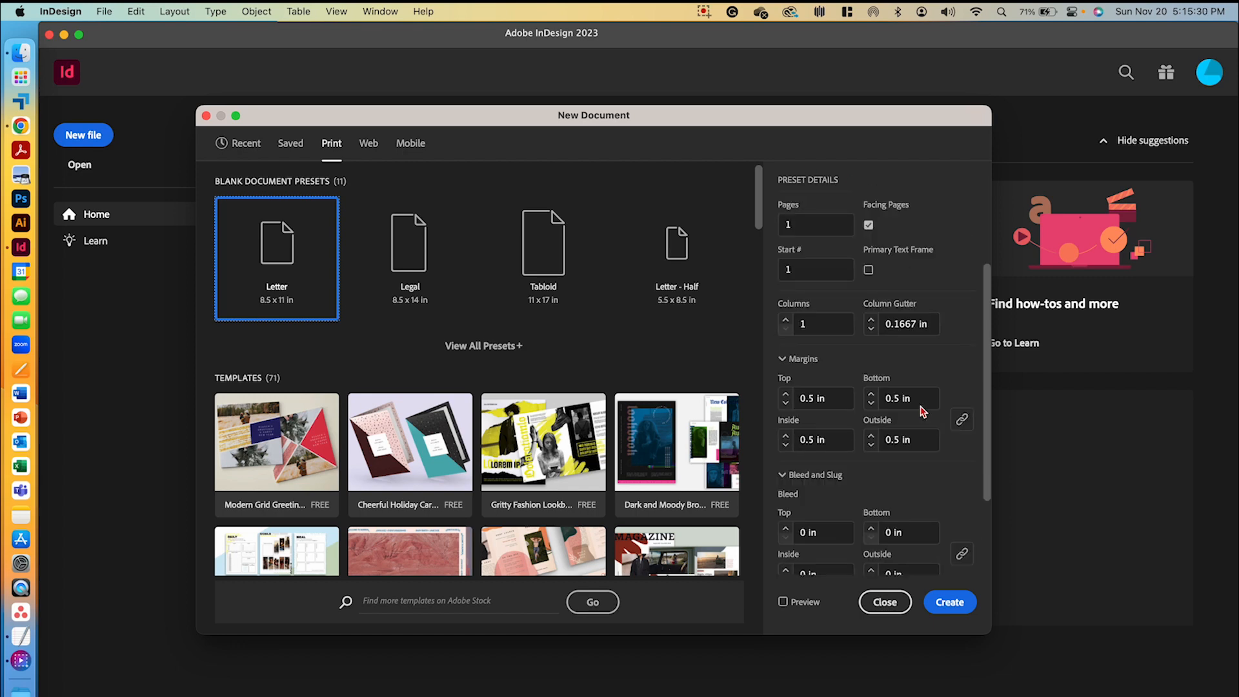
{"action": "left_click", "coordinate": [787, 404]}
{"action": "left_click", "coordinate": [787, 404]}
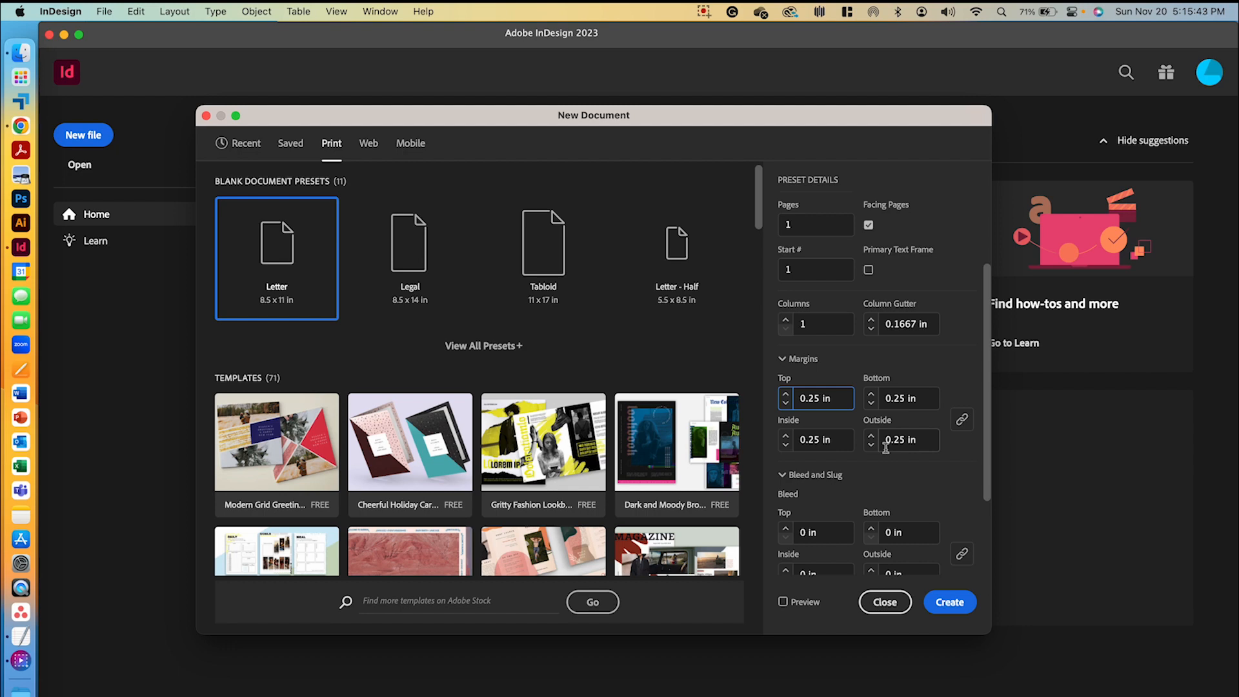
{"action": "scroll", "coordinate": [885, 452], "scroll_direction": "down", "scroll_amount": 4}
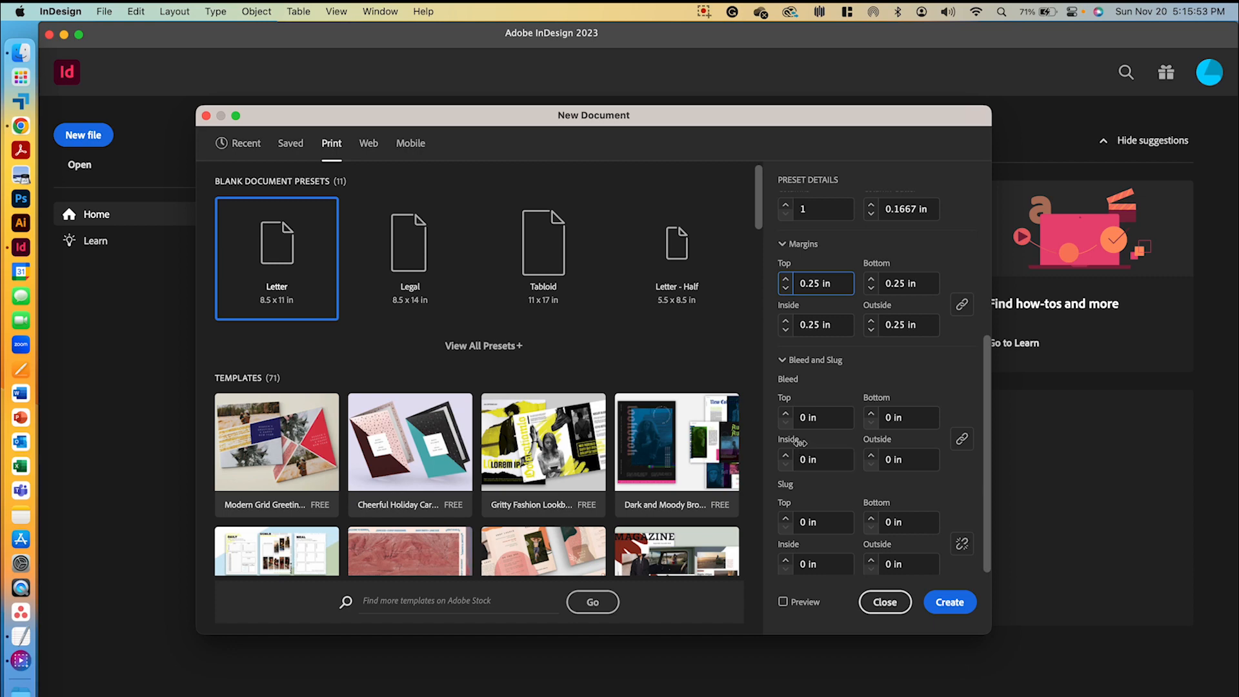
{"action": "left_click", "coordinate": [785, 413]}
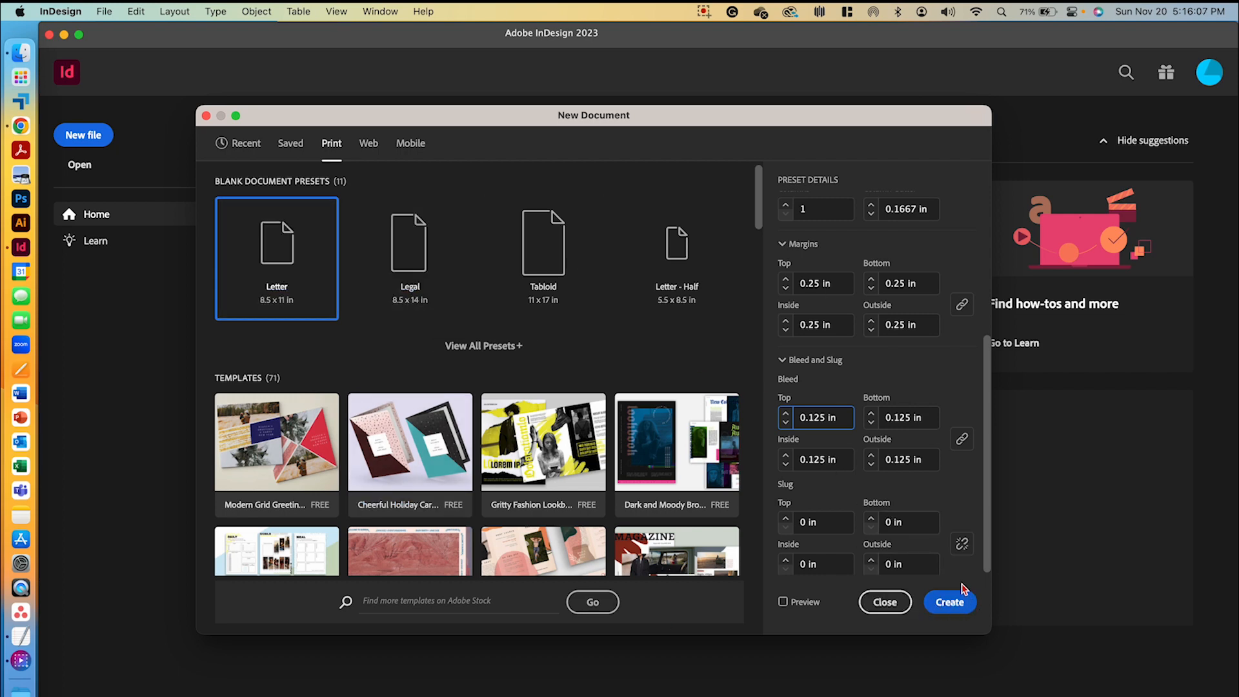
{"action": "left_click", "coordinate": [949, 602]}
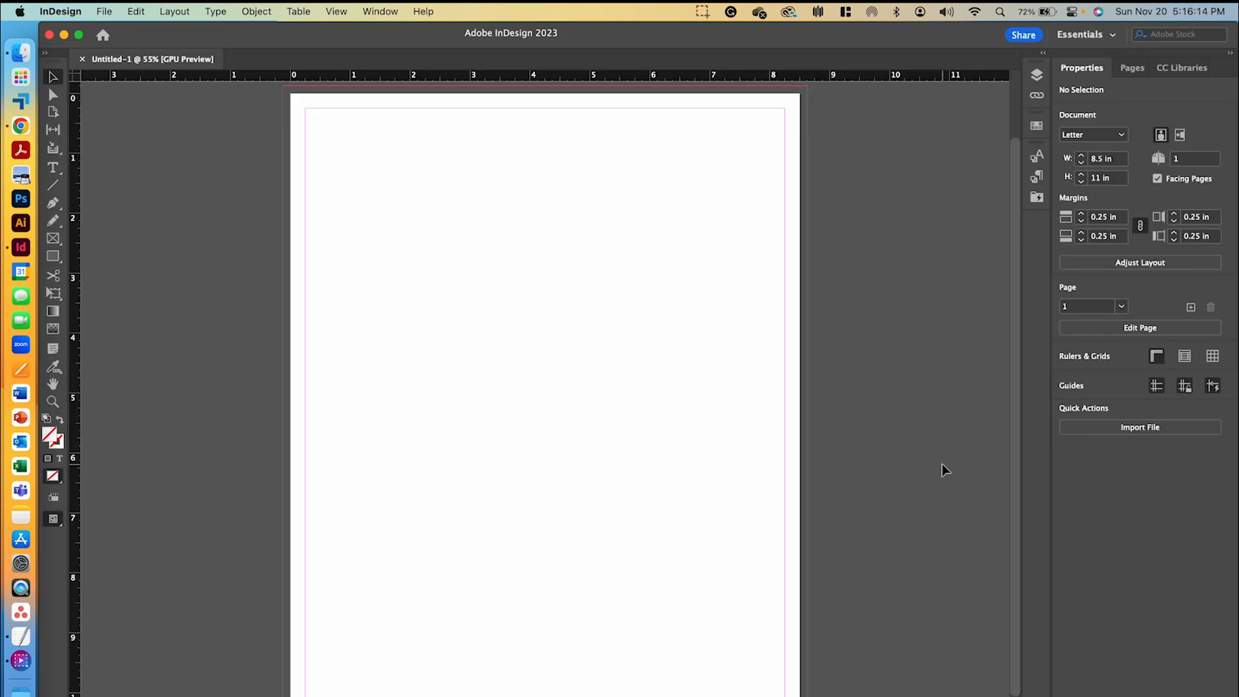
Reset the Essentials workspace to its default layout
{"action": "left_click", "coordinate": [380, 11]}
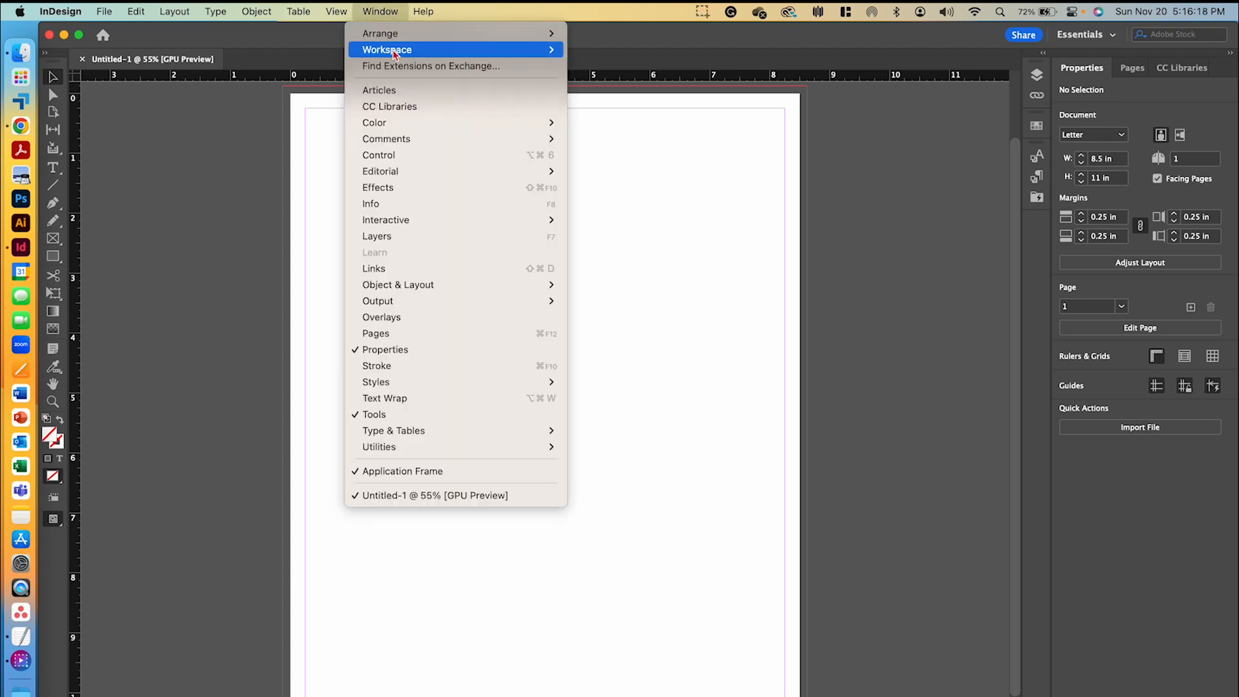
{"action": "mouse_move", "coordinate": [392, 49]}
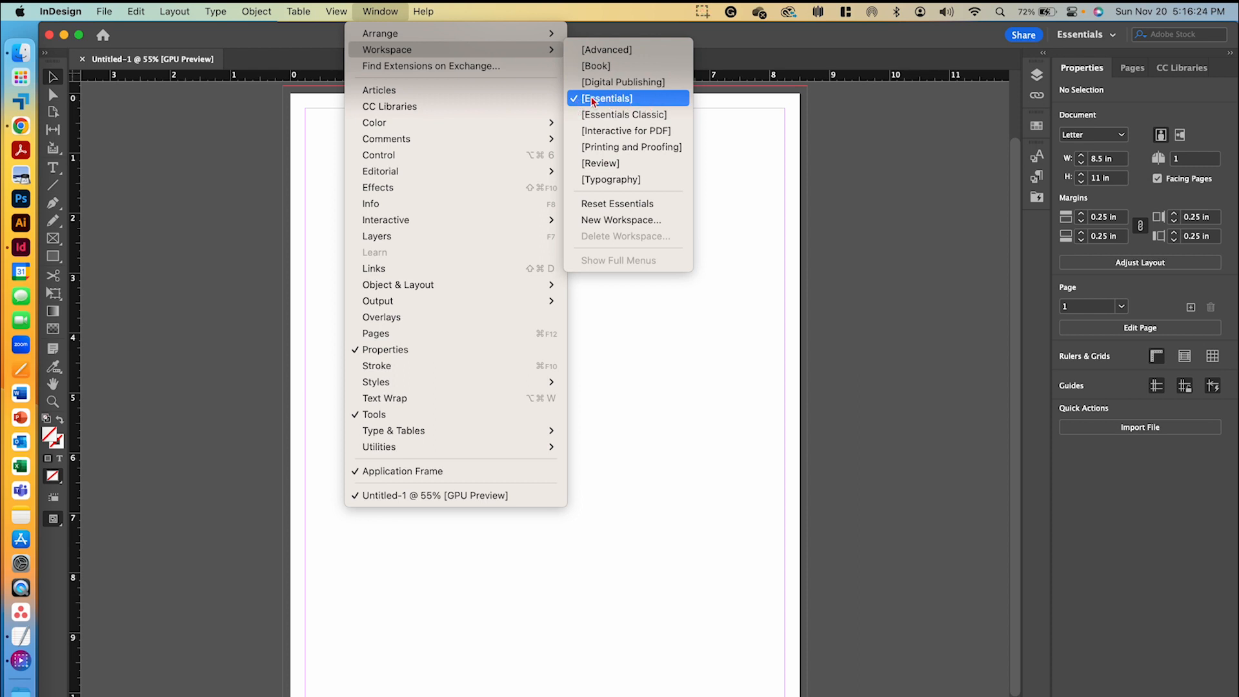
{"action": "left_click", "coordinate": [612, 206]}
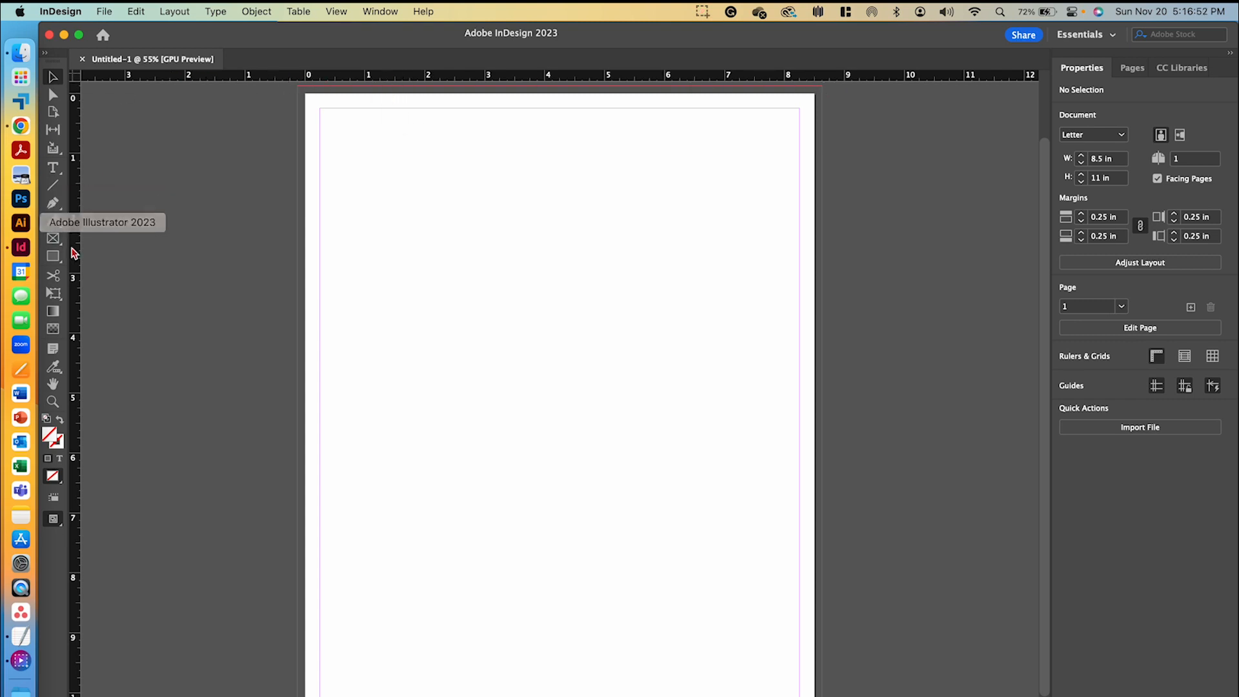
Place four vertical ruler guides on the page at about 1.86, 3.04, 4.94 and 6.96 in
{"action": "left_click", "coordinate": [336, 12]}
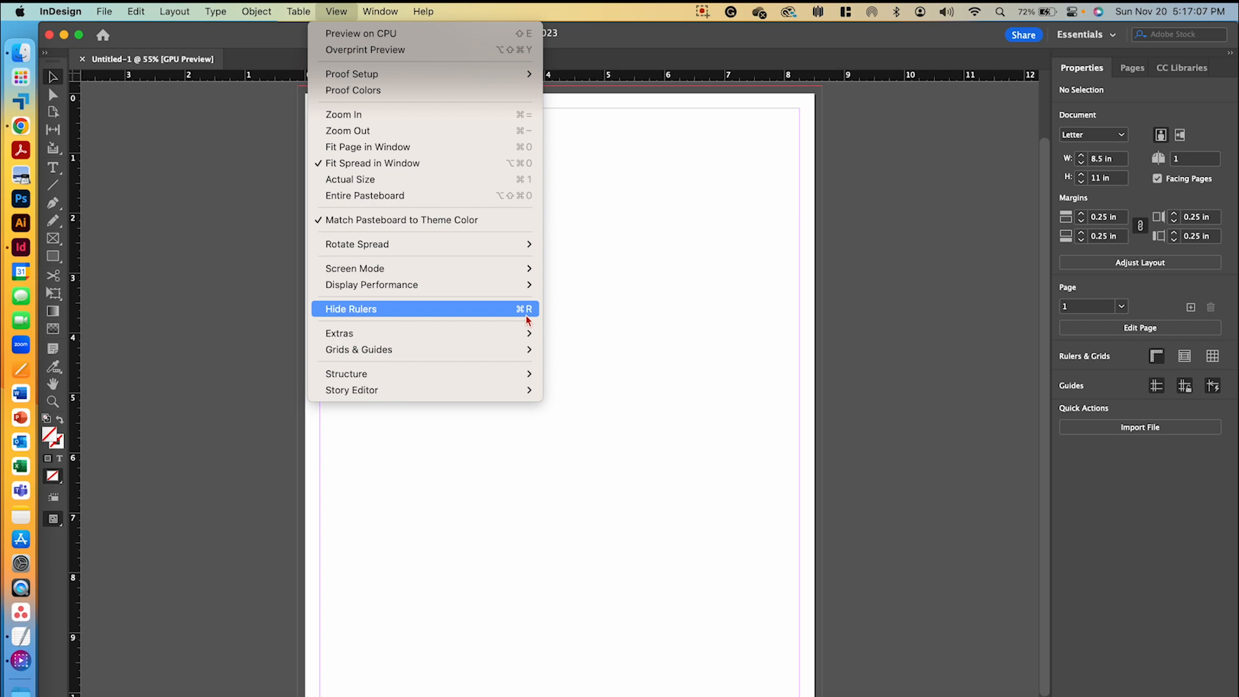
{"action": "left_click", "coordinate": [894, 187]}
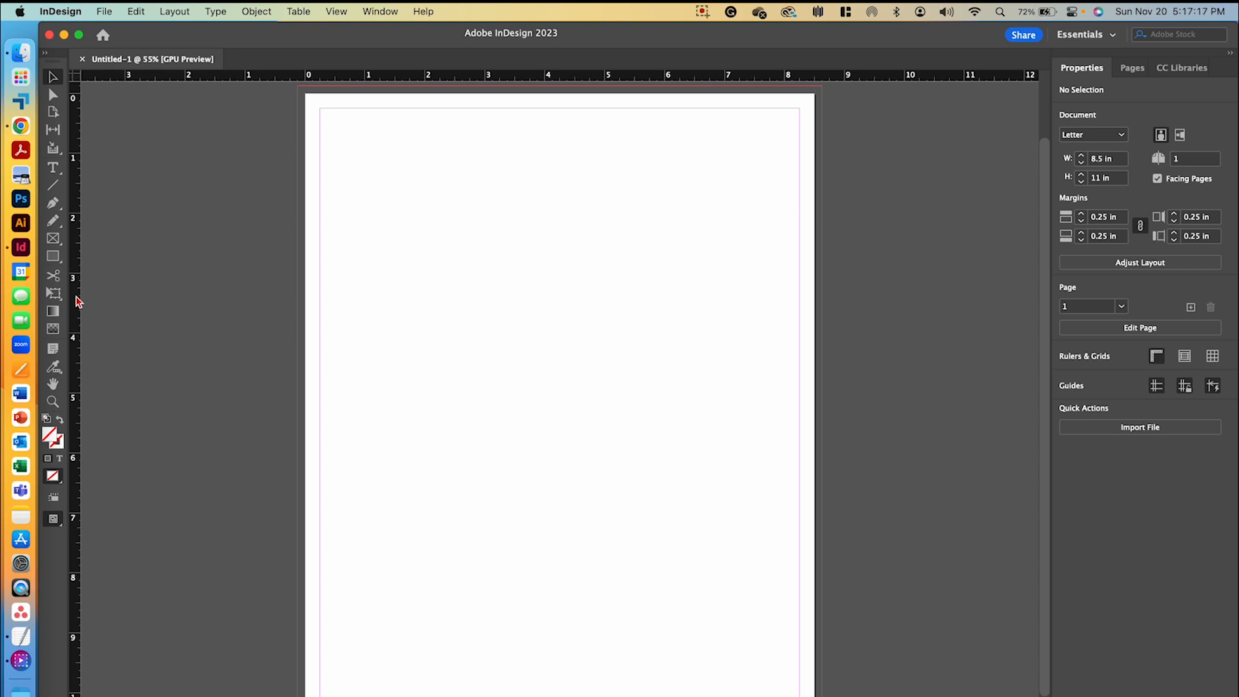
{"action": "left_click_drag", "start_coordinate": [76, 301], "coordinate": [417, 317]}
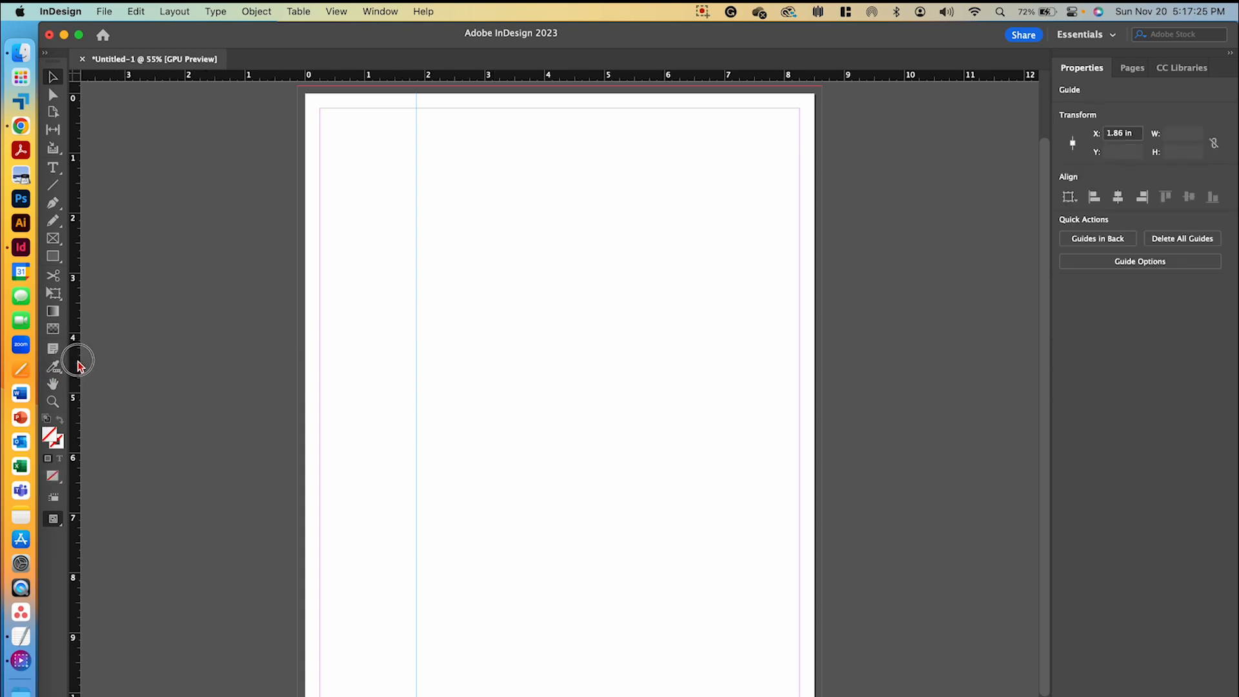
{"action": "left_click_drag", "start_coordinate": [74, 362], "coordinate": [487, 376]}
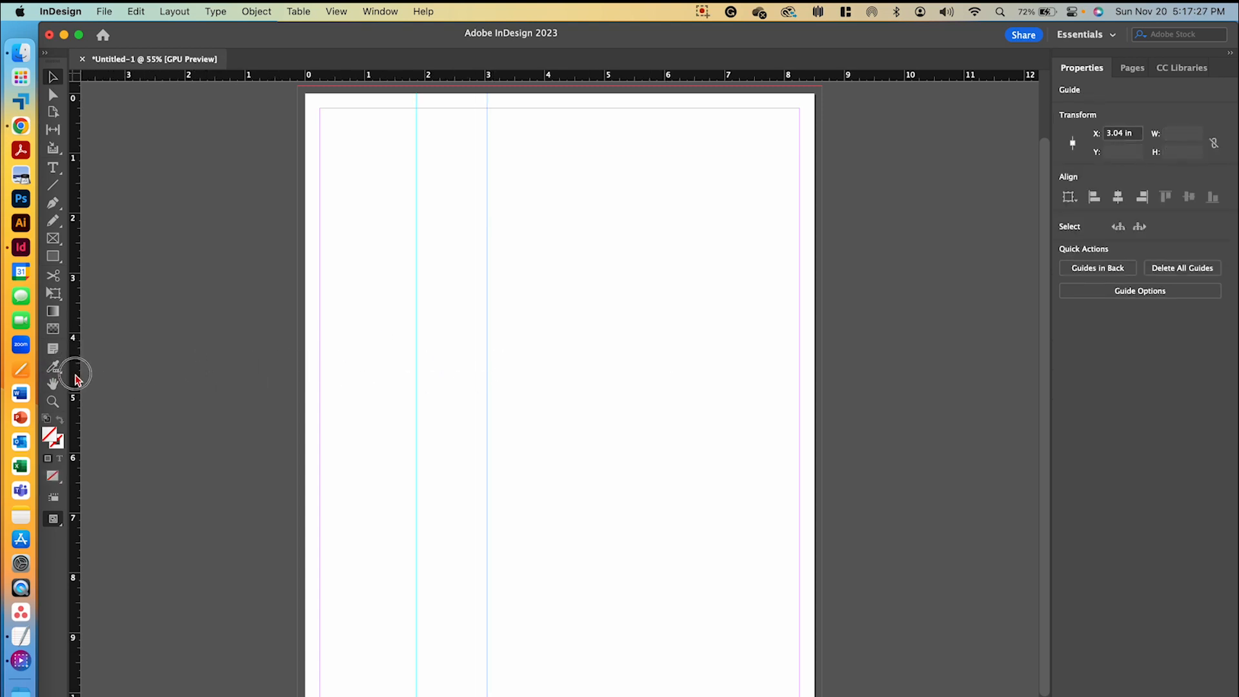
{"action": "left_click_drag", "start_coordinate": [78, 373], "coordinate": [601, 386]}
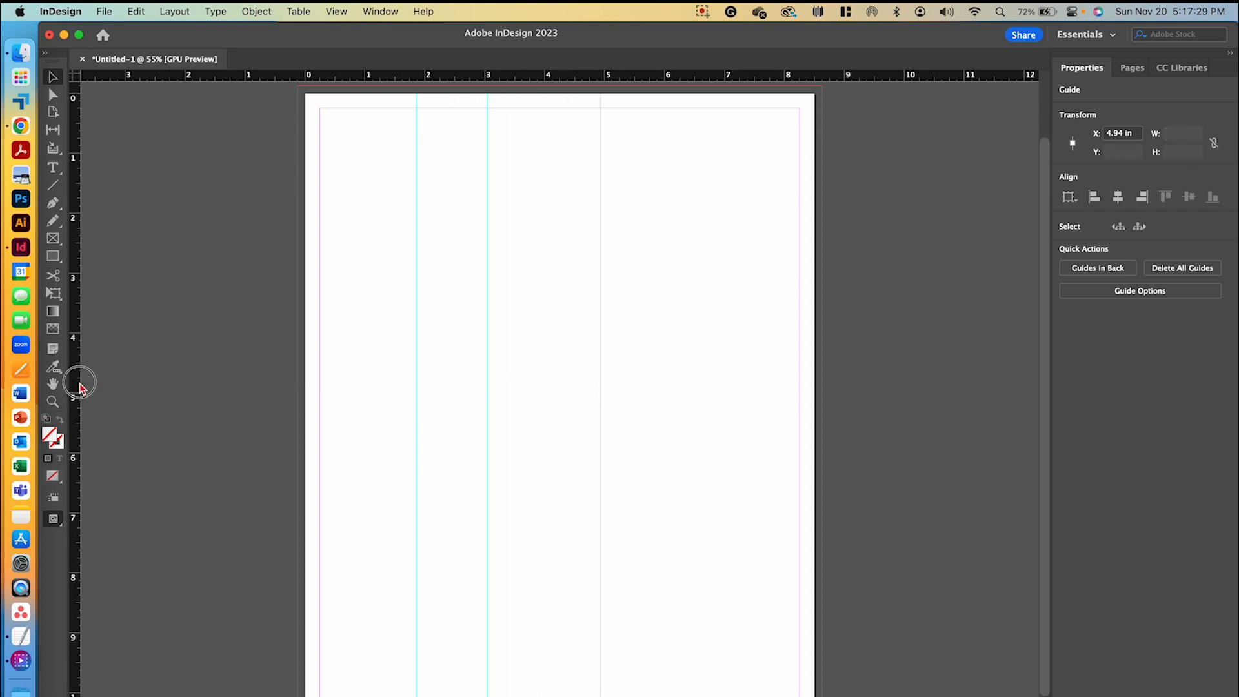
{"action": "left_click_drag", "start_coordinate": [80, 383], "coordinate": [722, 415]}
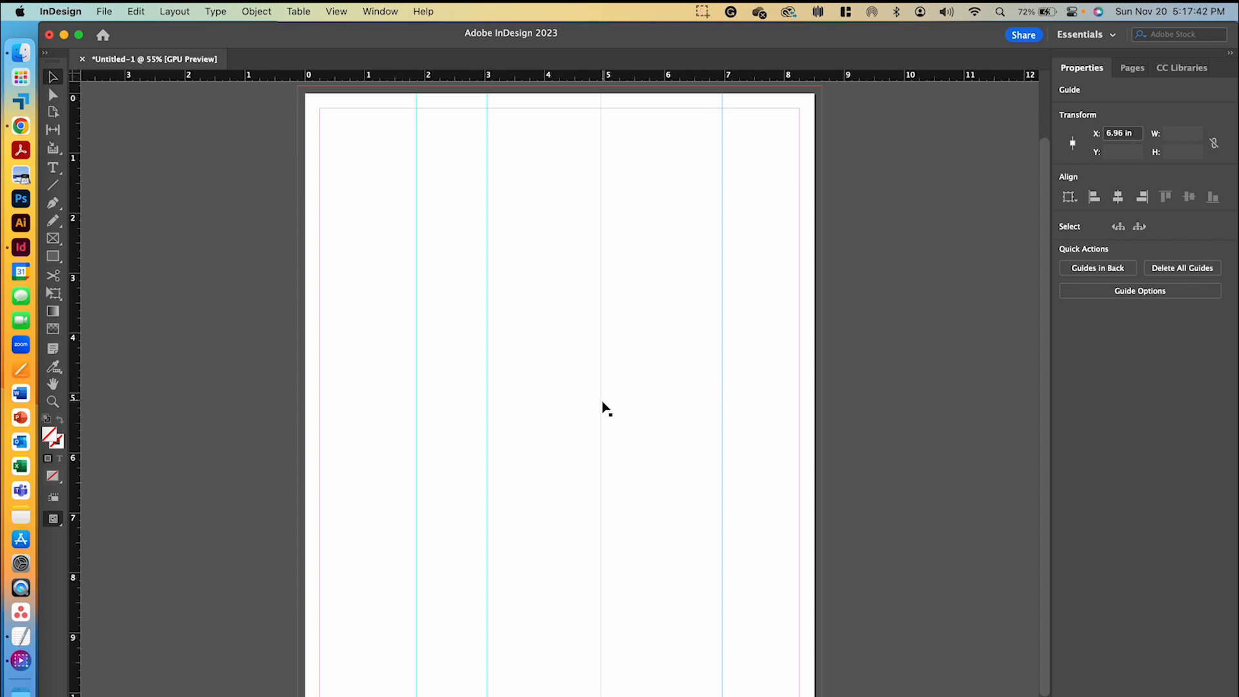
Move the leftmost vertical guide to an X position of 2.5 in
{"action": "left_click", "coordinate": [487, 454]}
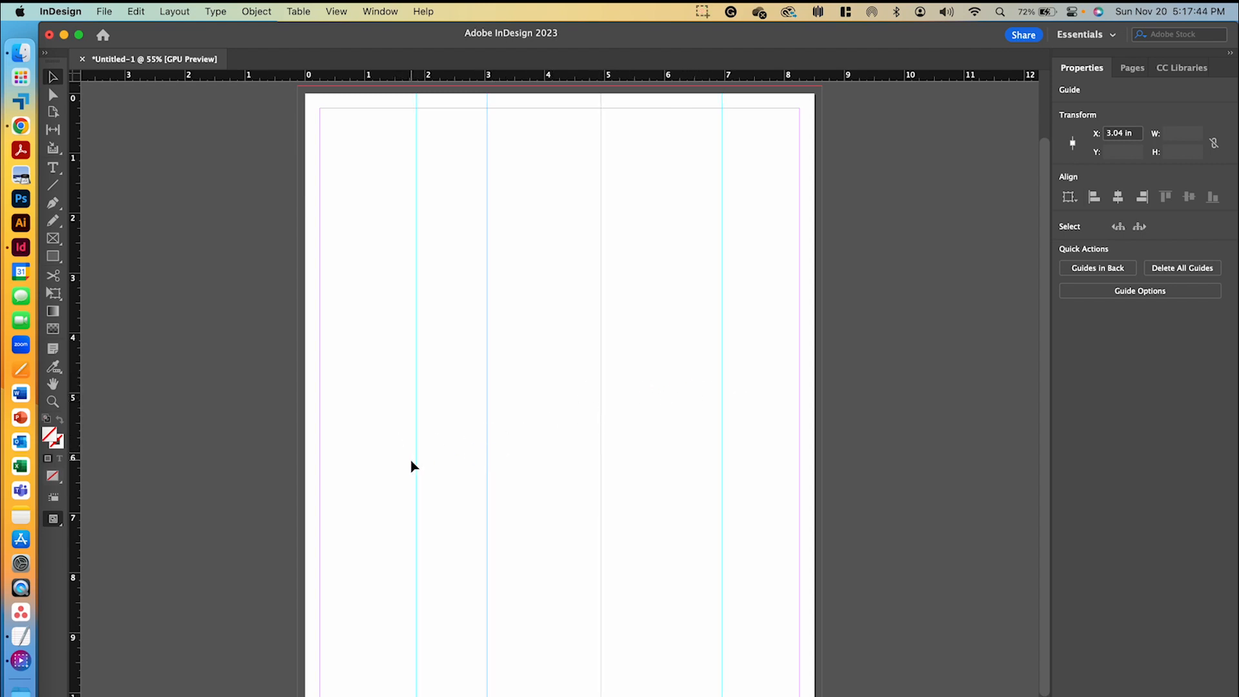
{"action": "left_click", "coordinate": [416, 431]}
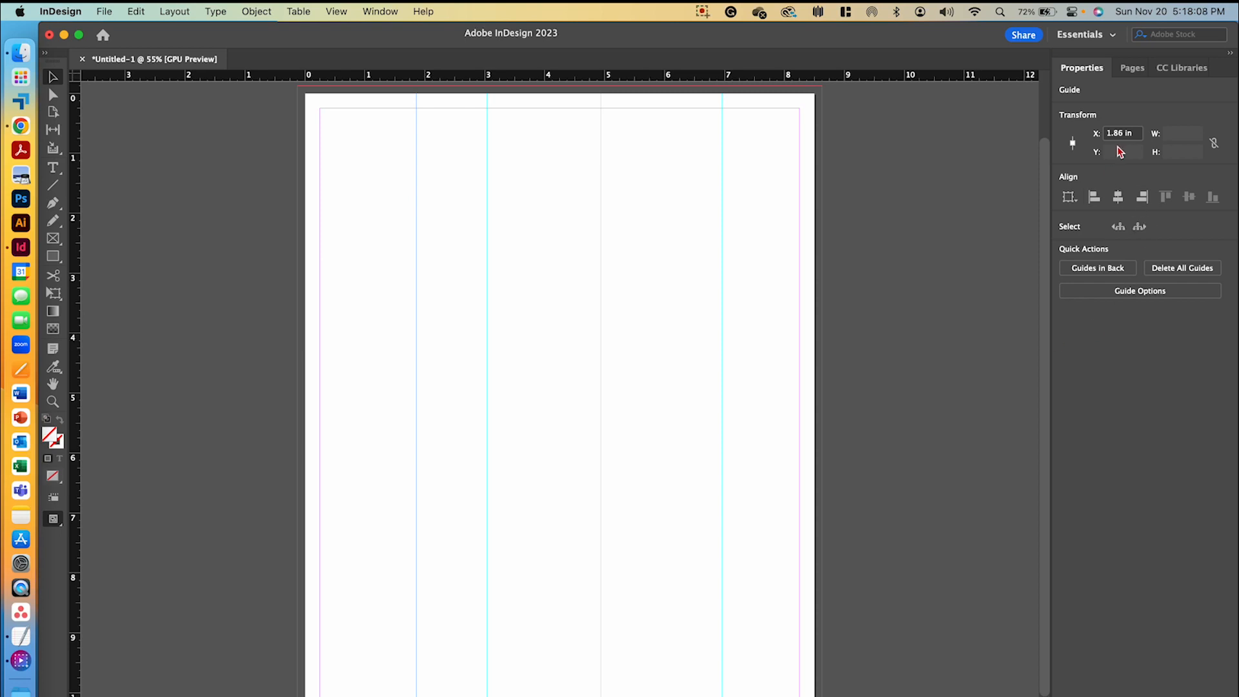
{"action": "left_click", "coordinate": [1119, 136]}
{"action": "type", "text": "2.5"}
{"action": "key", "text": "Return"}
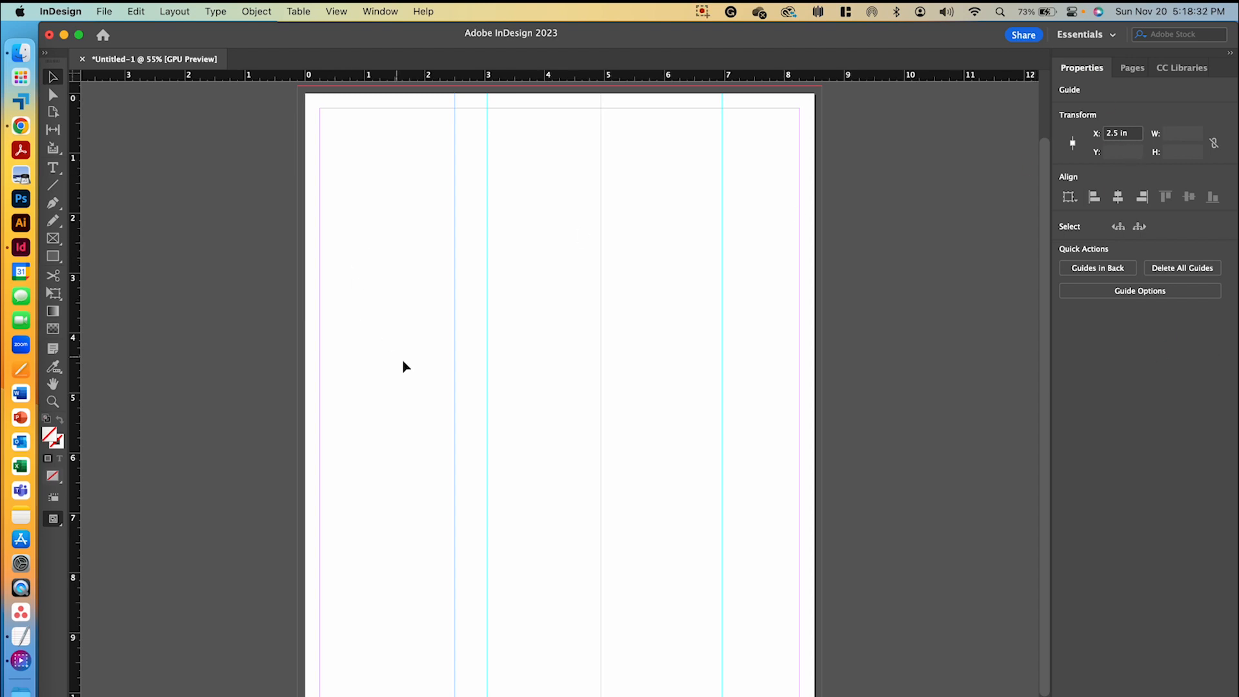
Change the color of the guide at 2.5 in to Red and deselect it
{"action": "left_click", "coordinate": [1141, 295]}
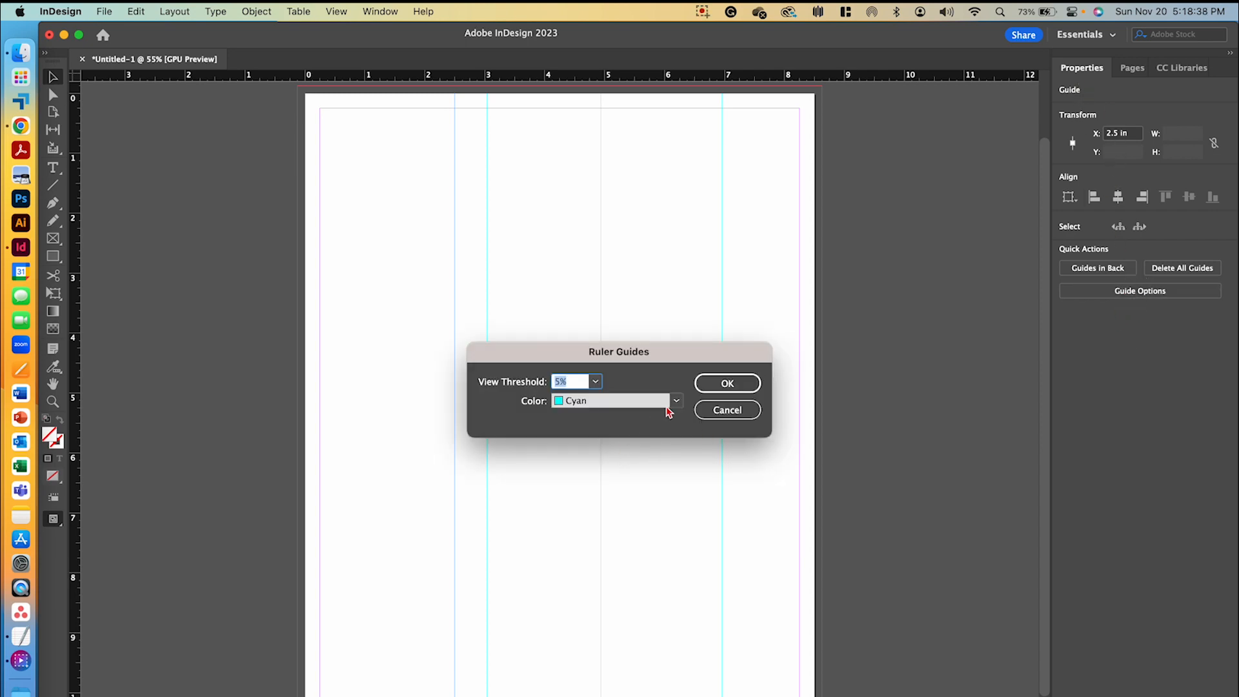
{"action": "left_click", "coordinate": [677, 405]}
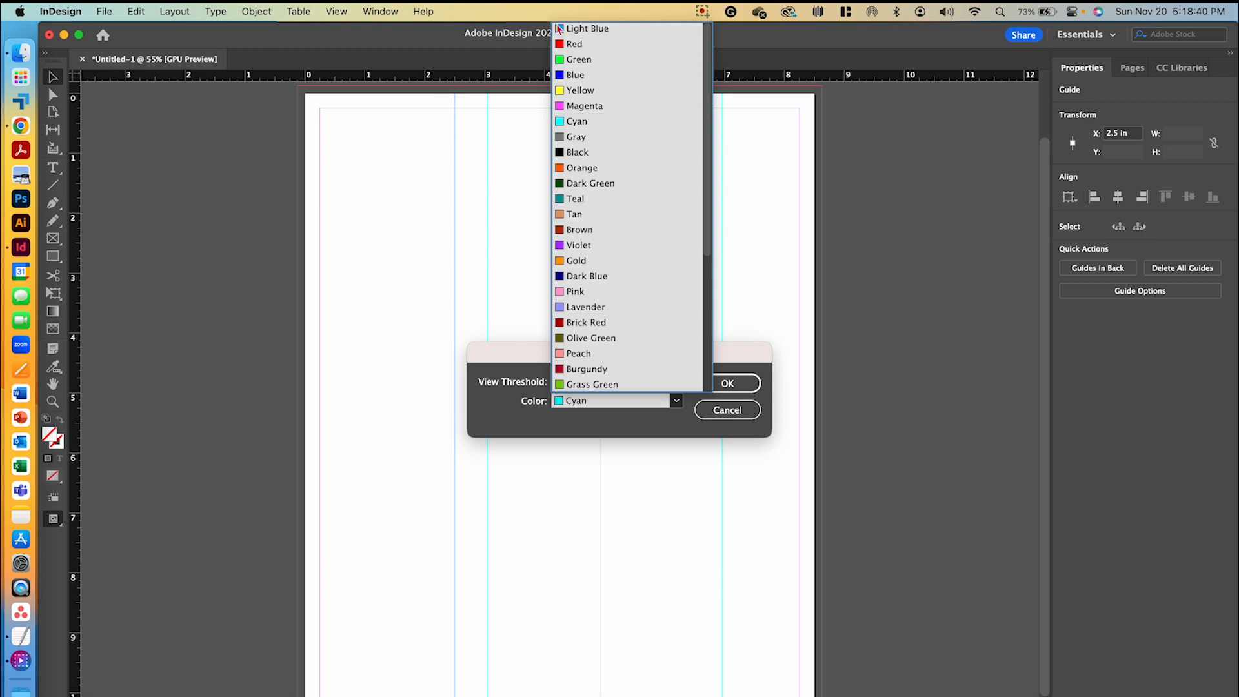
{"action": "left_click", "coordinate": [579, 51]}
{"action": "left_click", "coordinate": [742, 386]}
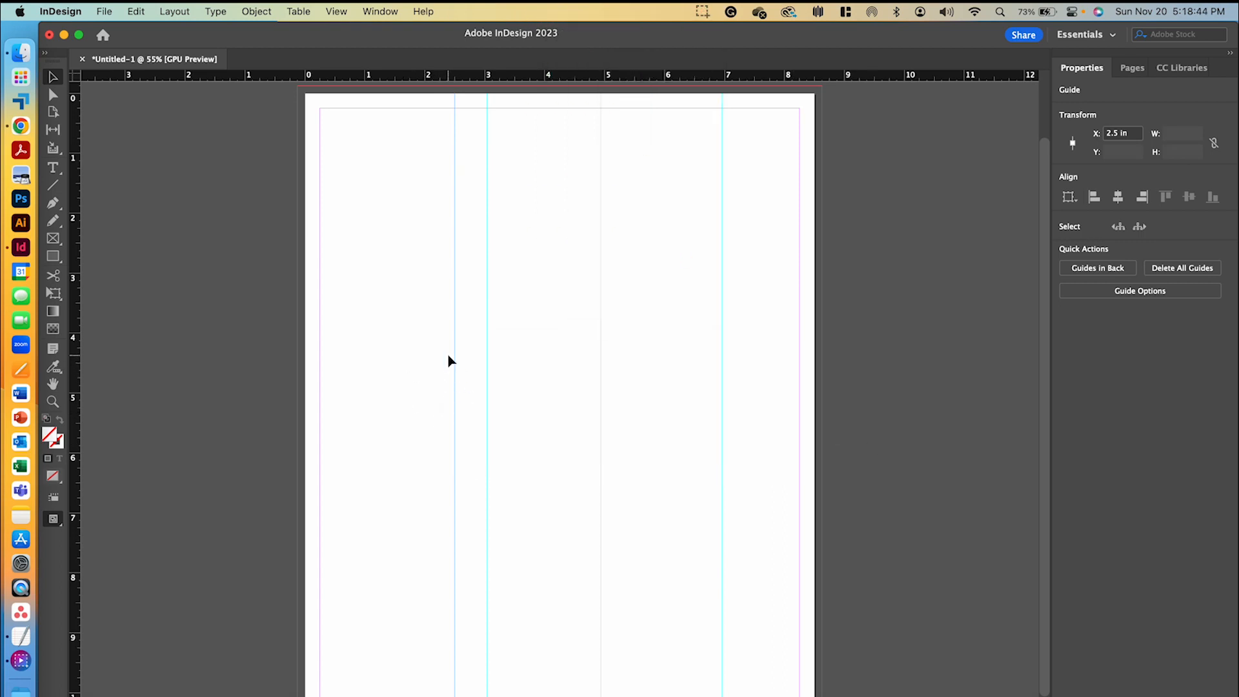
{"action": "left_click", "coordinate": [384, 386]}
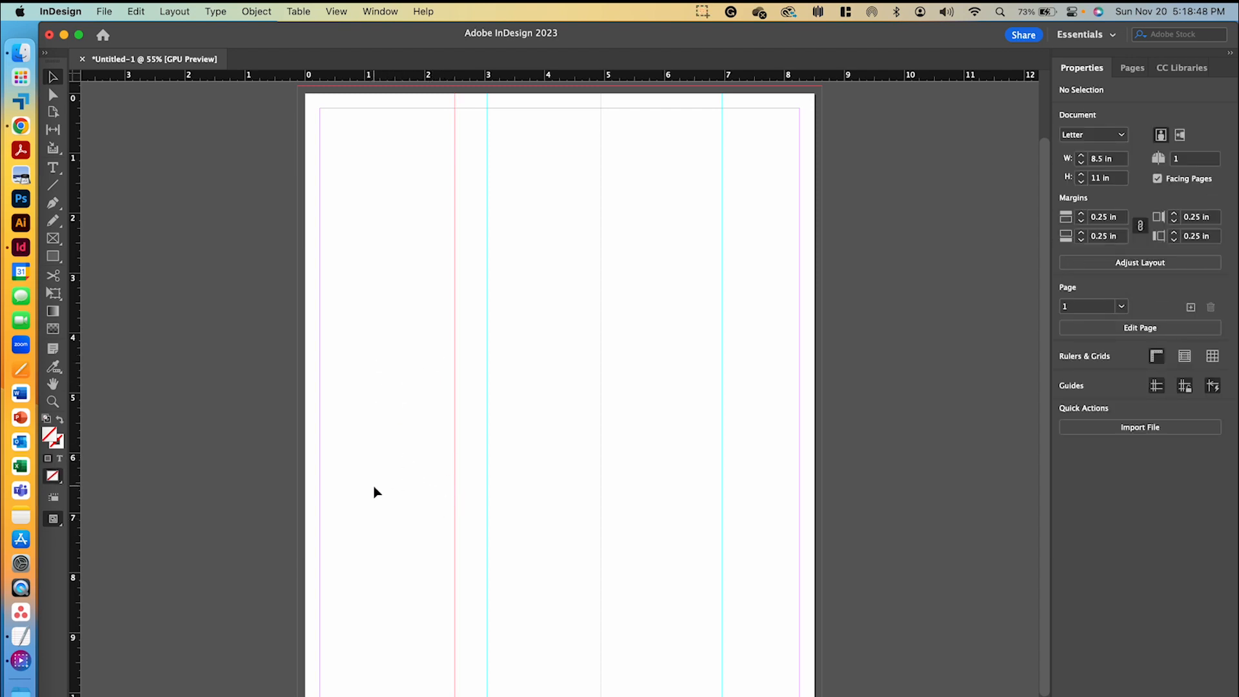
Move the second vertical guide from the left to an X position of 3.5 in
{"action": "left_click", "coordinate": [490, 407]}
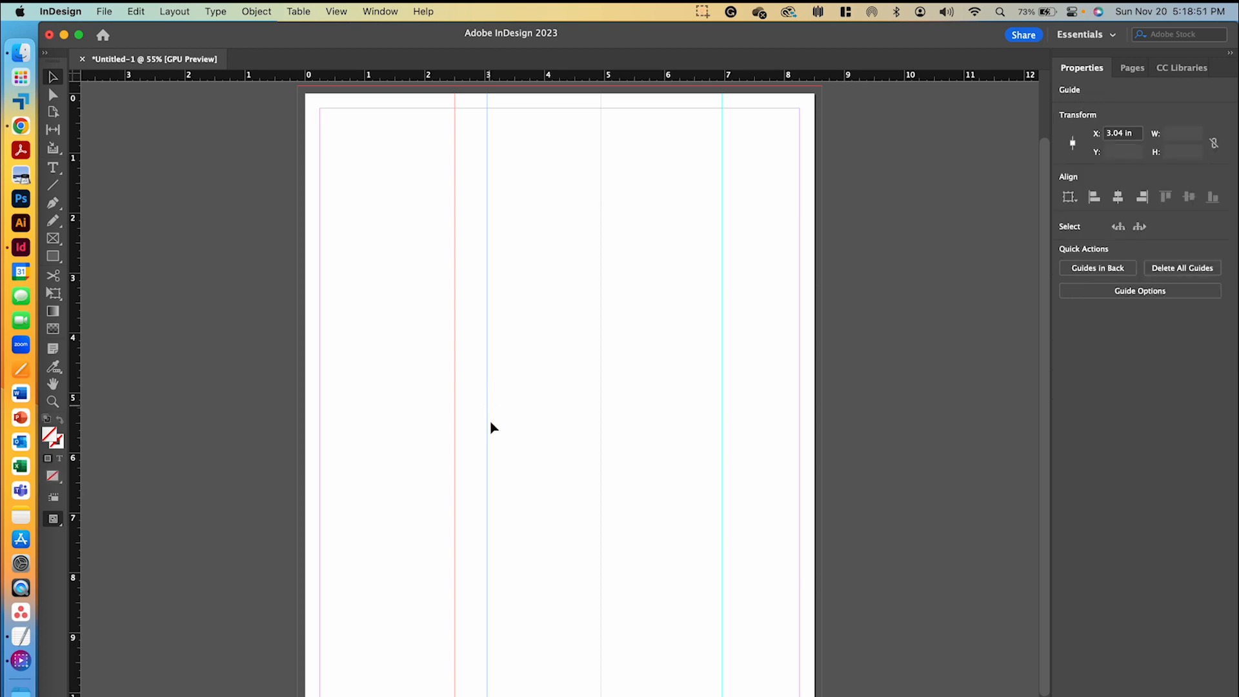
{"action": "left_click", "coordinate": [497, 386]}
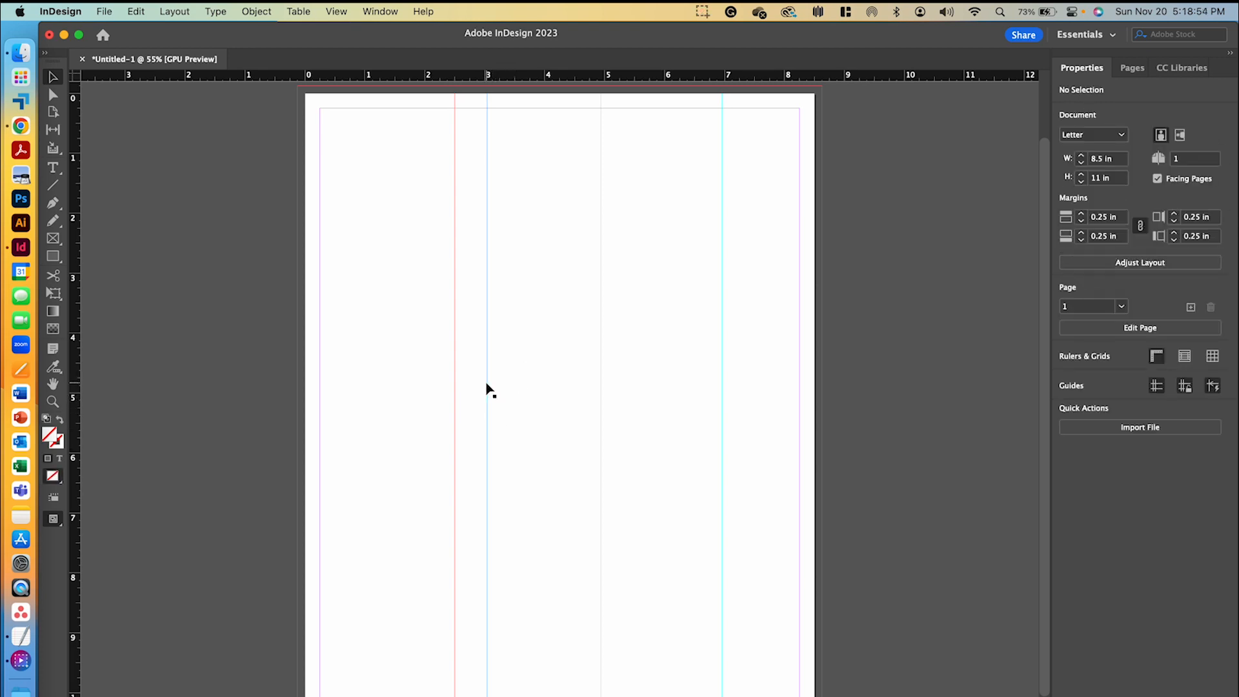
{"action": "left_click", "coordinate": [489, 392]}
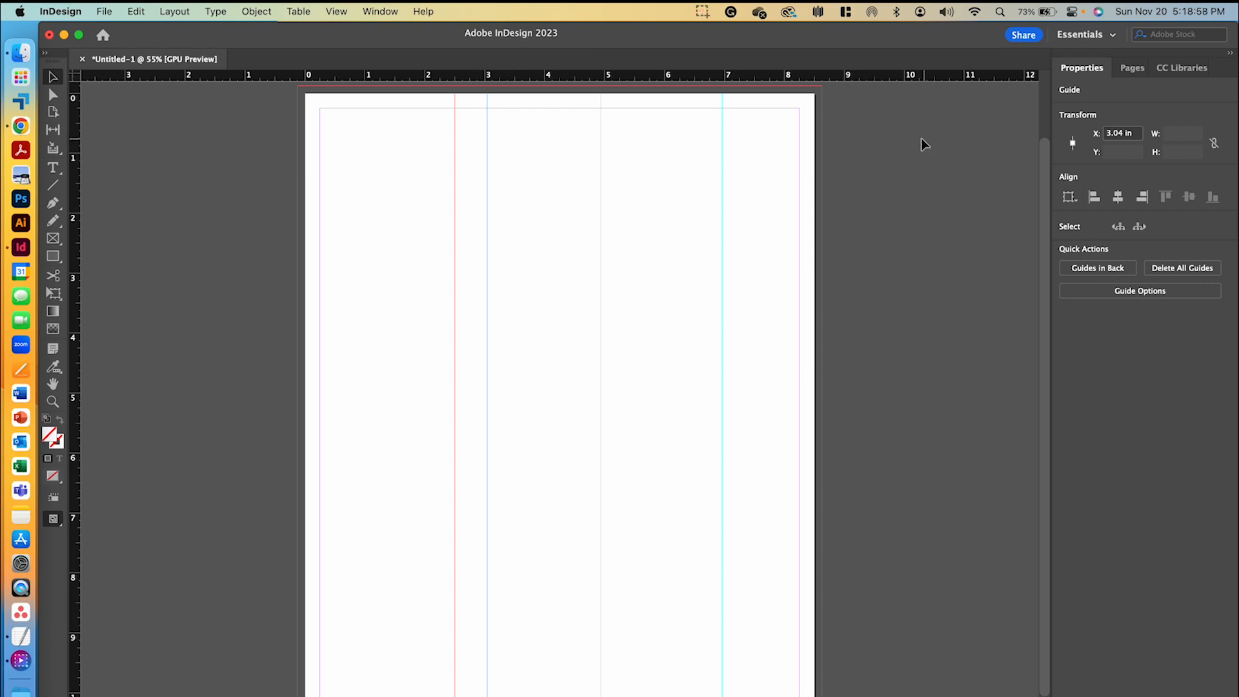
{"action": "double_click", "coordinate": [1116, 134]}
{"action": "type", "text": "3.5"}
{"action": "key", "text": "Return"}
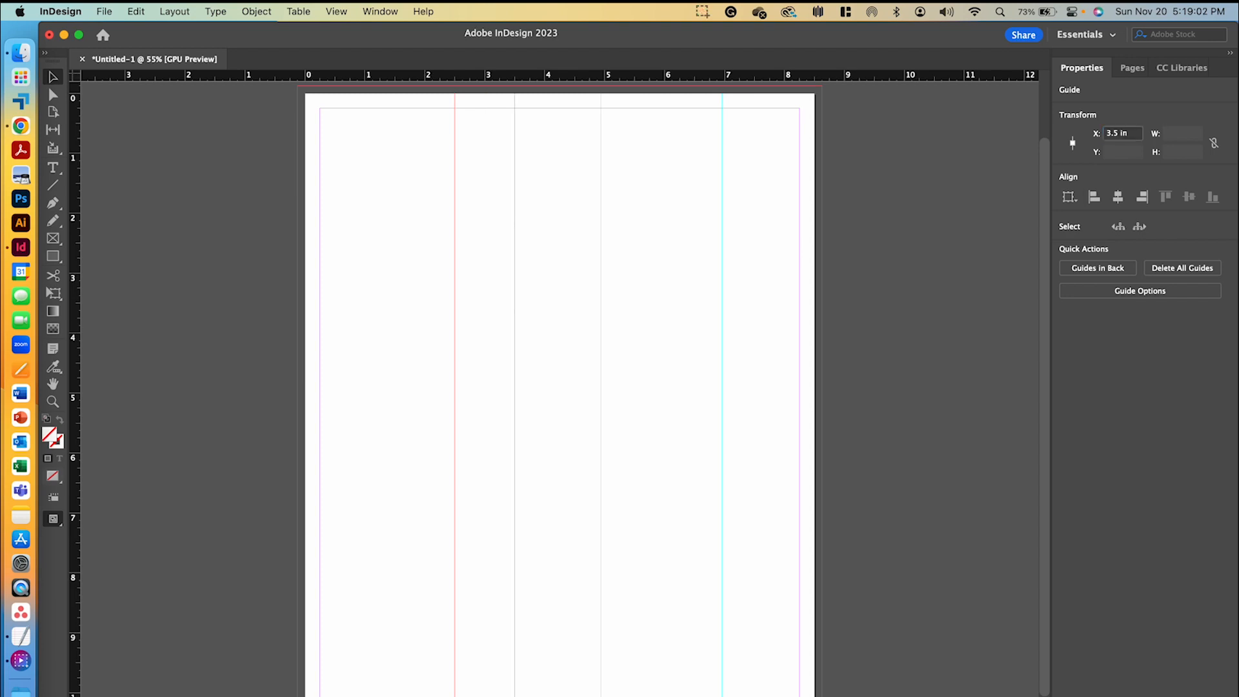
Change the color of the guide at 3.5 in to Violet and deselect it
{"action": "left_click", "coordinate": [1135, 293]}
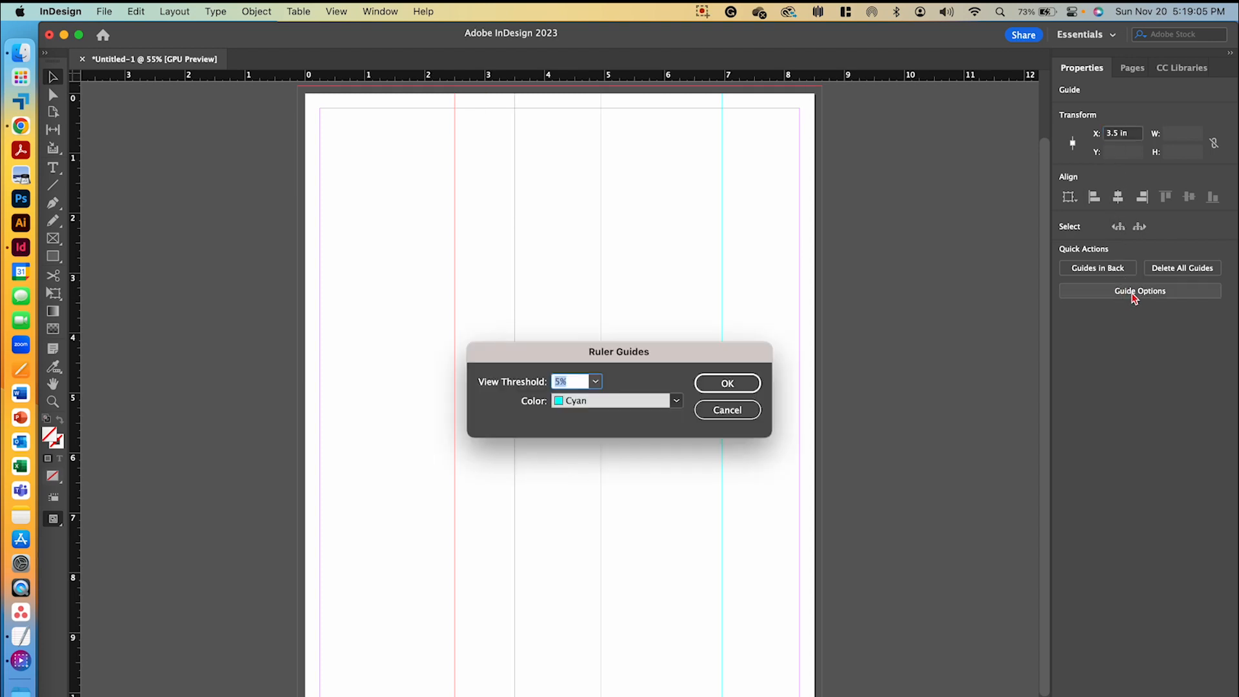
{"action": "left_click", "coordinate": [676, 402]}
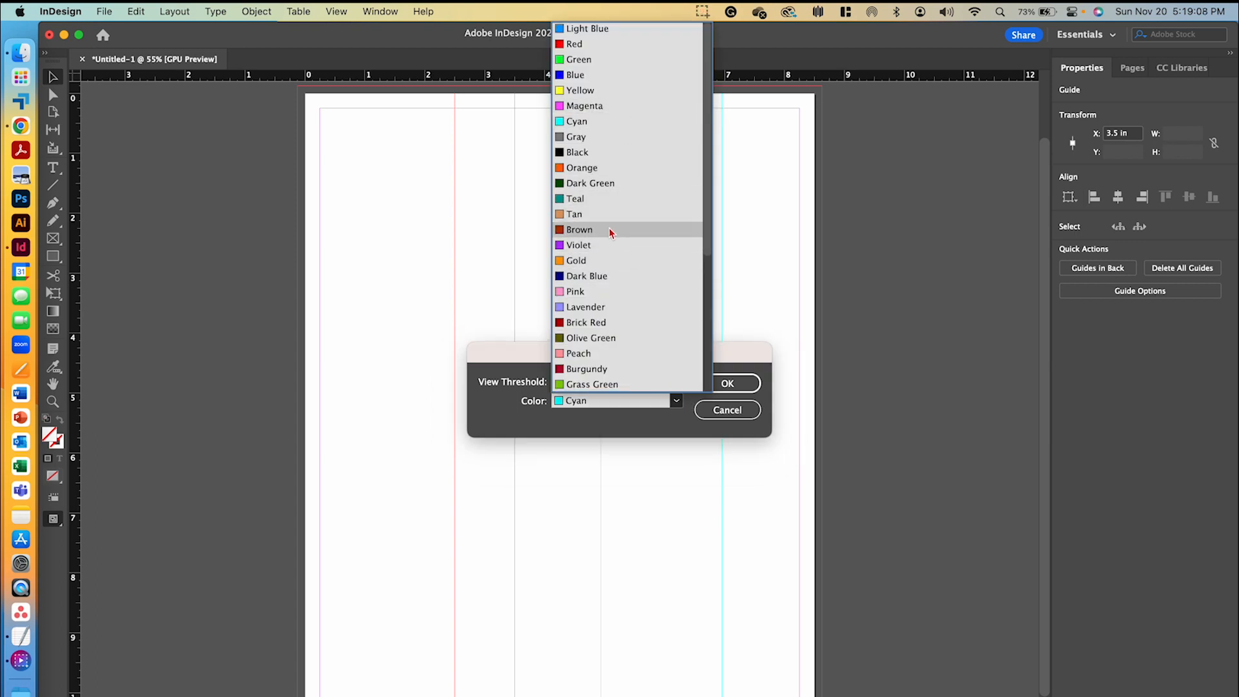
{"action": "left_click", "coordinate": [595, 251]}
{"action": "left_click", "coordinate": [727, 383]}
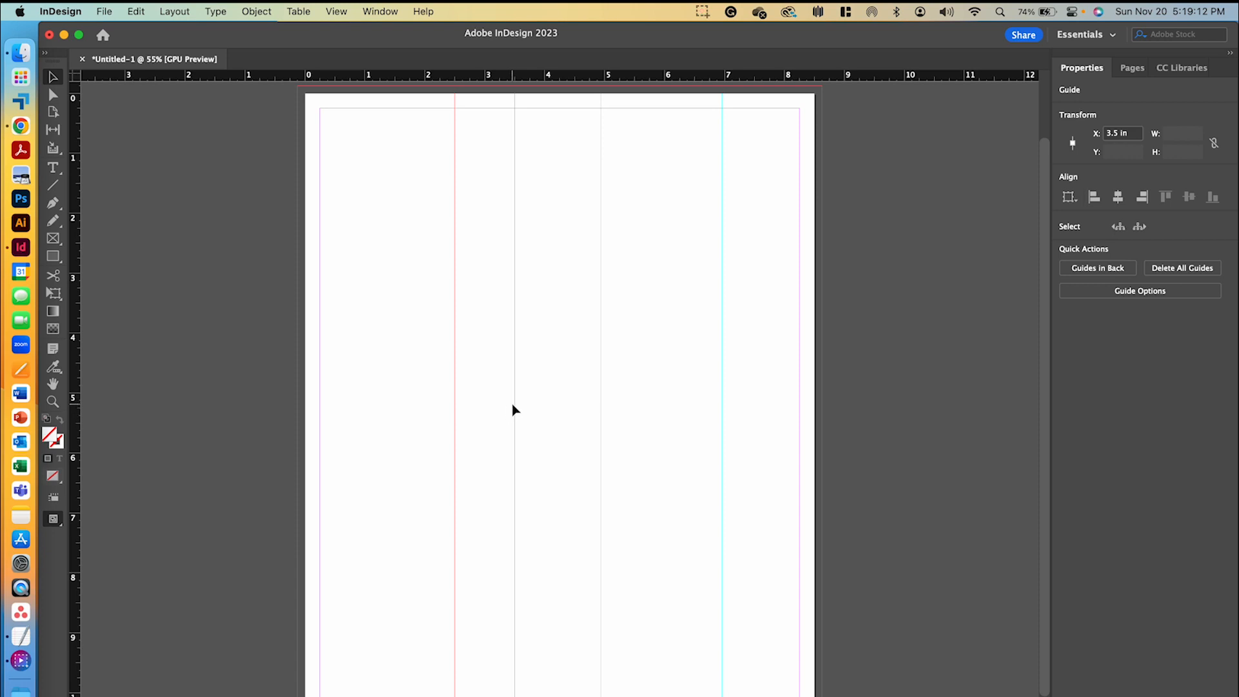
{"action": "left_click", "coordinate": [559, 393]}
Move the third vertical guide from the left to an X position of 5.3 in
{"action": "left_click_drag", "start_coordinate": [585, 364], "coordinate": [669, 478]}
{"action": "double_click", "coordinate": [1117, 136]}
{"action": "type", "text": "5.3"}
{"action": "key", "text": "Return"}
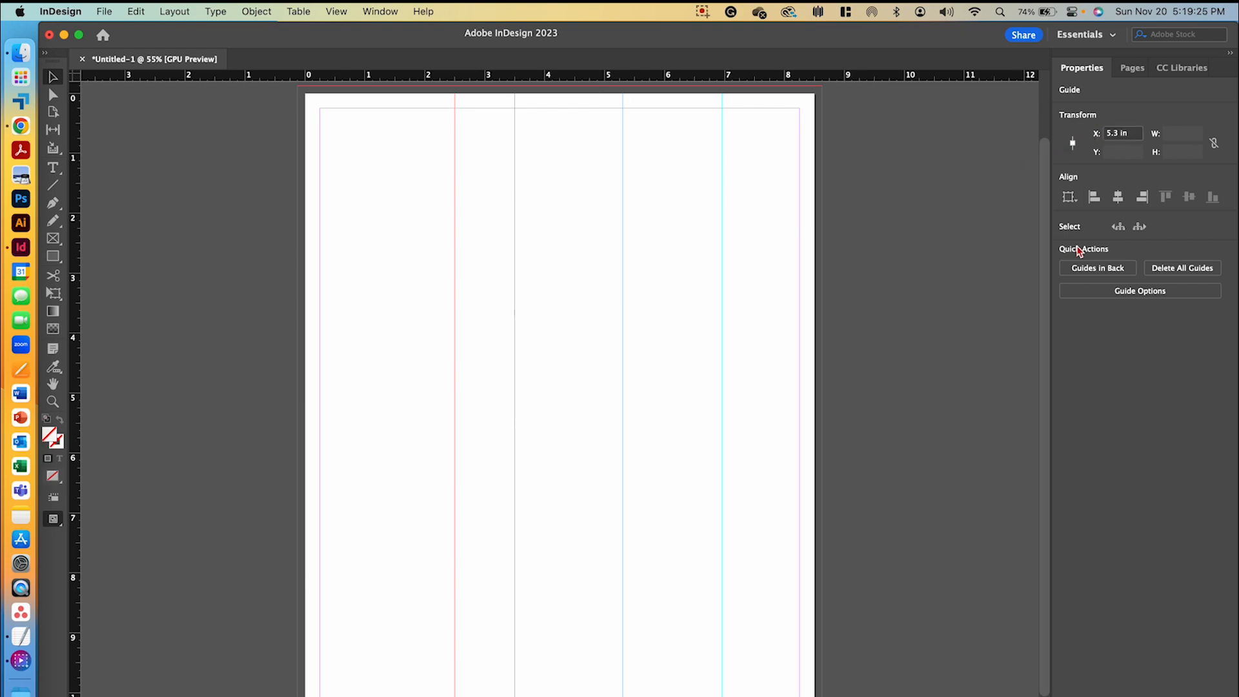
Change the color of the guide at 5.3 in to Grass Green and deselect it
{"action": "left_click", "coordinate": [1131, 293]}
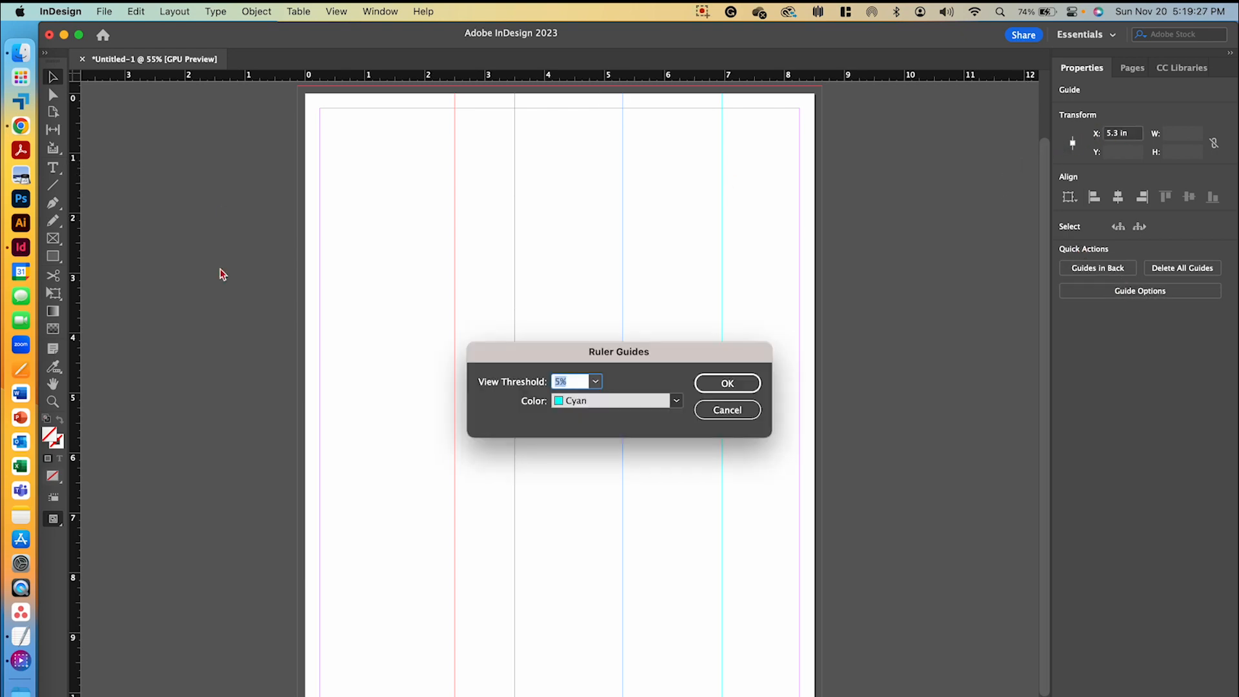
{"action": "left_click", "coordinate": [658, 406]}
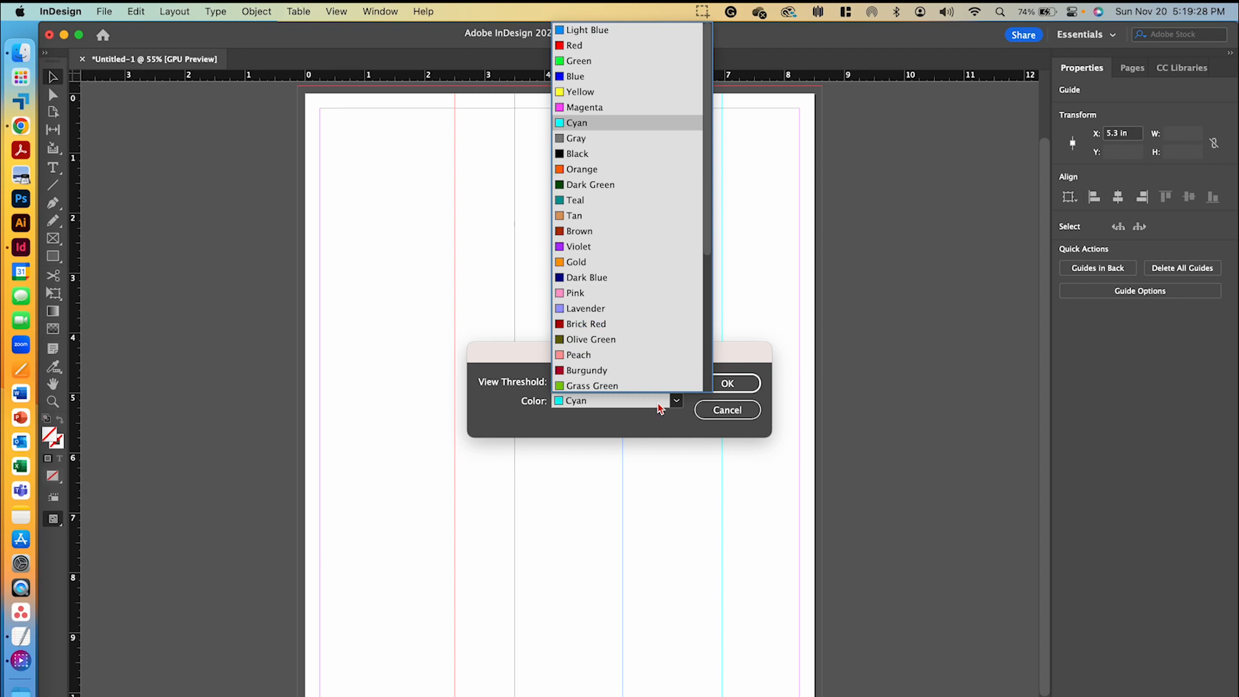
{"action": "left_click", "coordinate": [585, 386]}
{"action": "left_click", "coordinate": [718, 383]}
{"action": "left_click", "coordinate": [710, 608]}
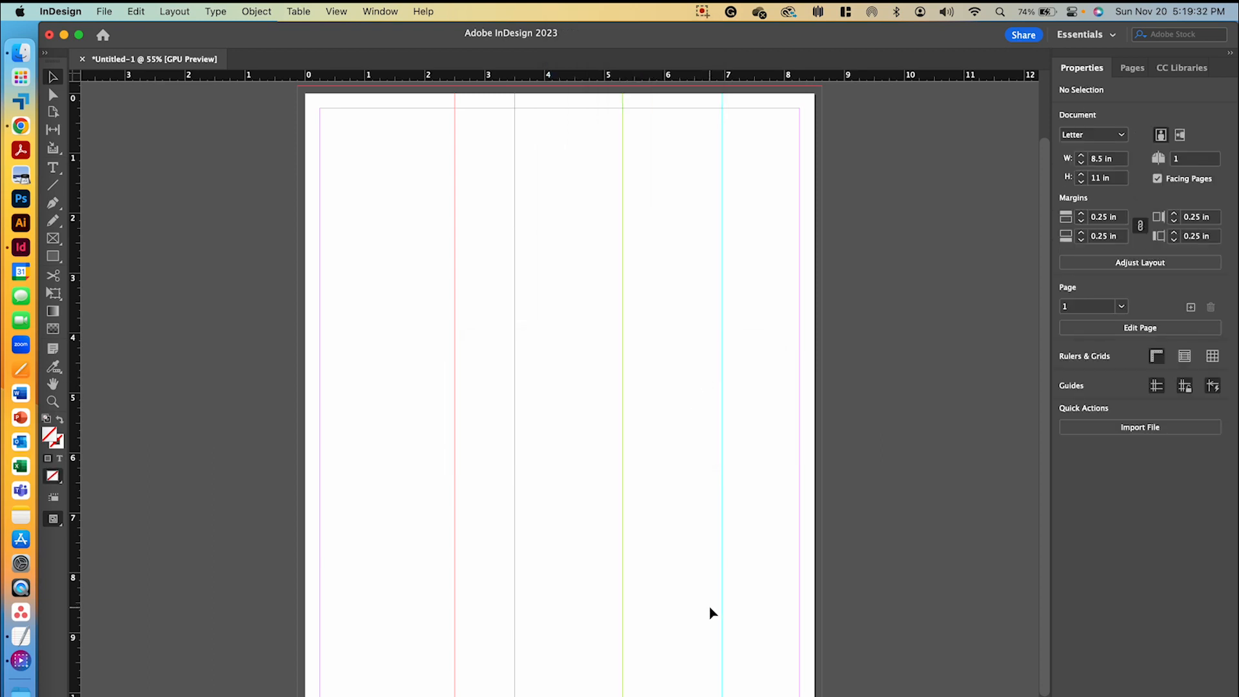
Move the fourth vertical guide from the left to an X position of 6.75 in
{"action": "left_click", "coordinate": [718, 431]}
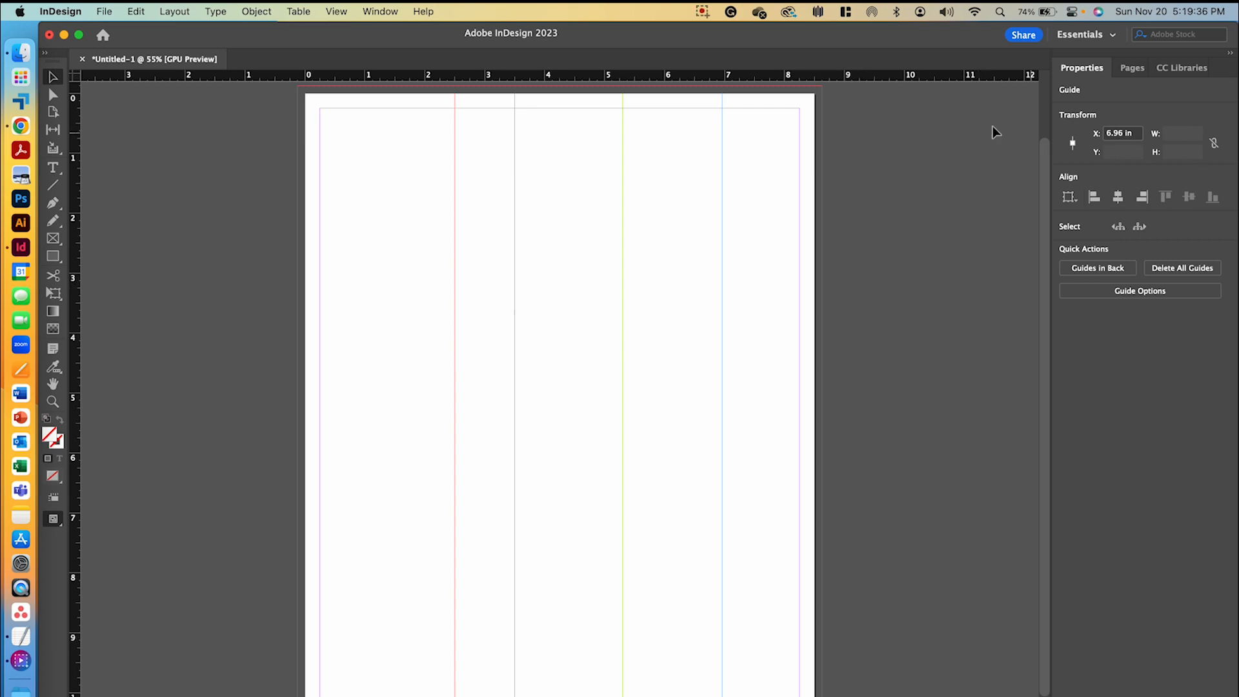
{"action": "double_click", "coordinate": [1124, 135]}
{"action": "type", "text": "6."}
{"action": "key", "text": "Return"}
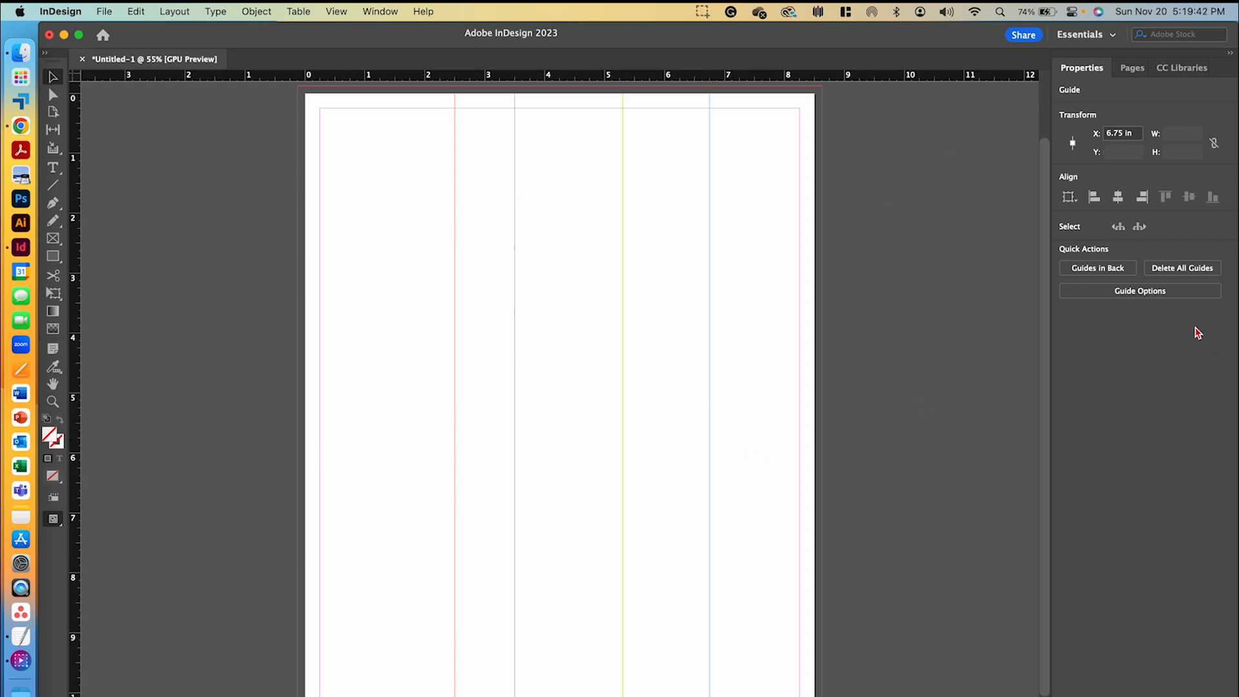
Change the color of the guide at 6.75 in to Ochre and deselect it
{"action": "left_click", "coordinate": [1140, 291]}
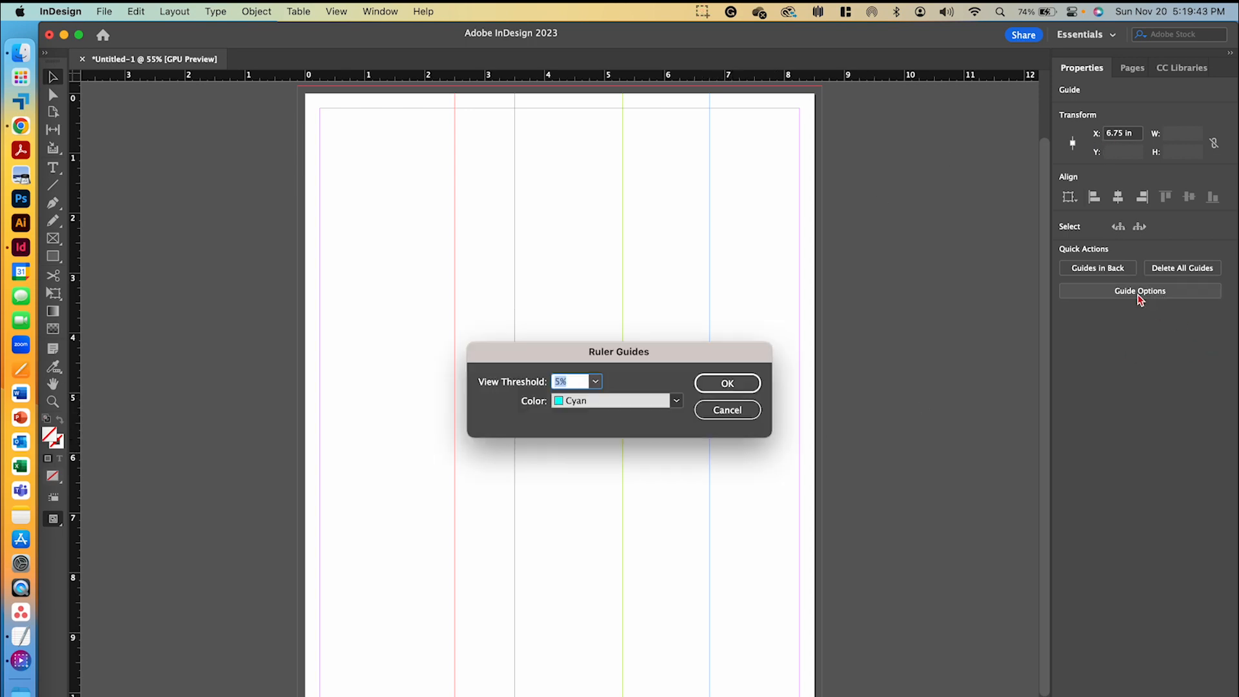
{"action": "left_click", "coordinate": [675, 404]}
{"action": "scroll", "coordinate": [631, 165], "scroll_direction": "down", "scroll_amount": 5}
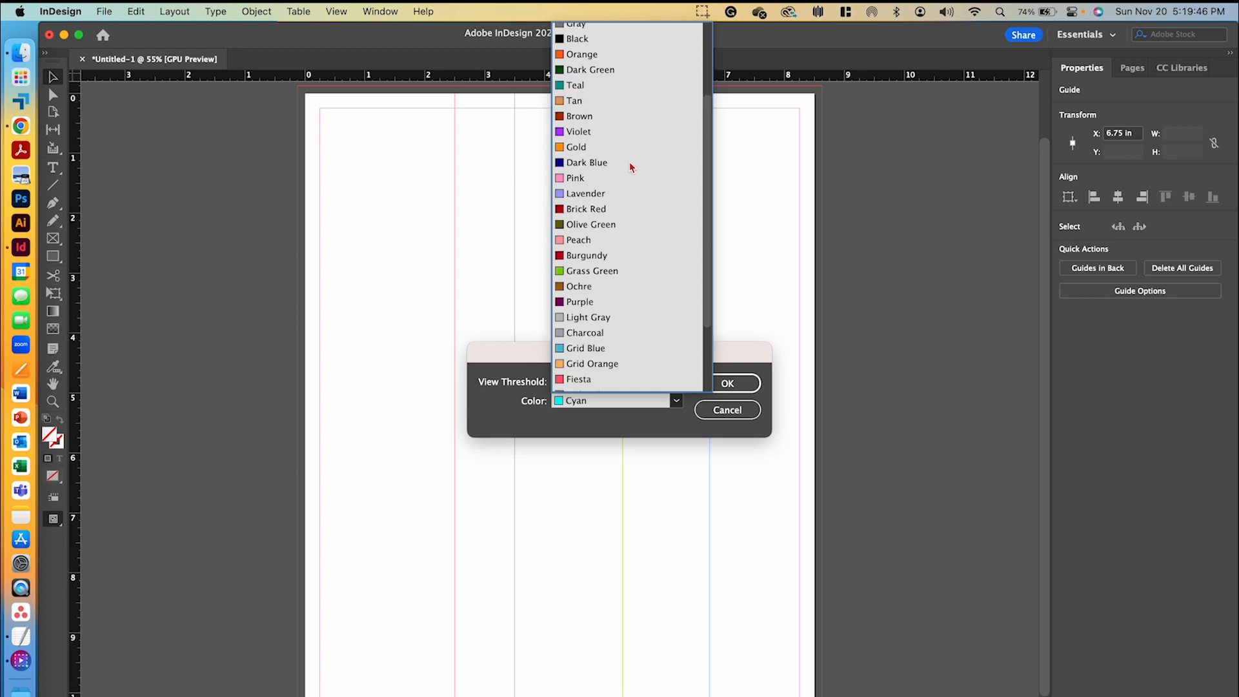
{"action": "left_click", "coordinate": [607, 285]}
{"action": "left_click", "coordinate": [728, 383]}
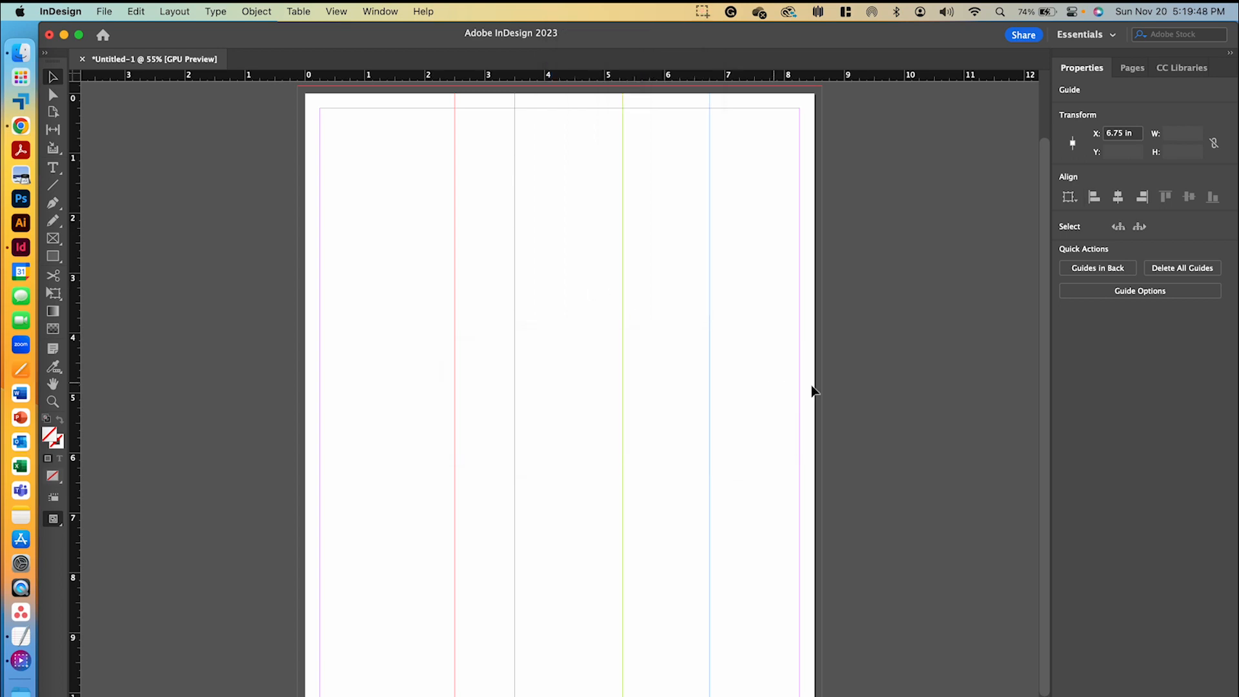
{"action": "left_click", "coordinate": [930, 387]}
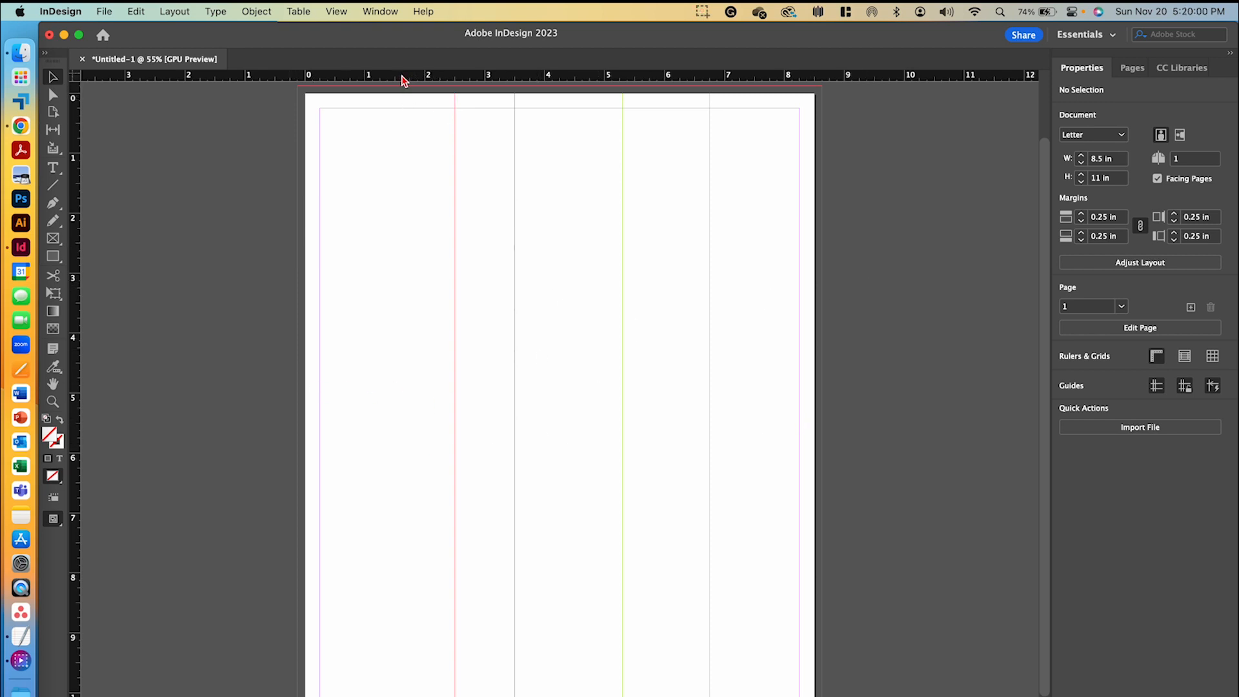
Add three horizontal ruler guides across the page at about 3.56 in, 5.42 in and 7.625 in
{"action": "left_click_drag", "start_coordinate": [404, 80], "coordinate": [407, 307]}
{"action": "left_click_drag", "start_coordinate": [407, 76], "coordinate": [399, 417]}
{"action": "left_click_drag", "start_coordinate": [398, 78], "coordinate": [404, 551]}
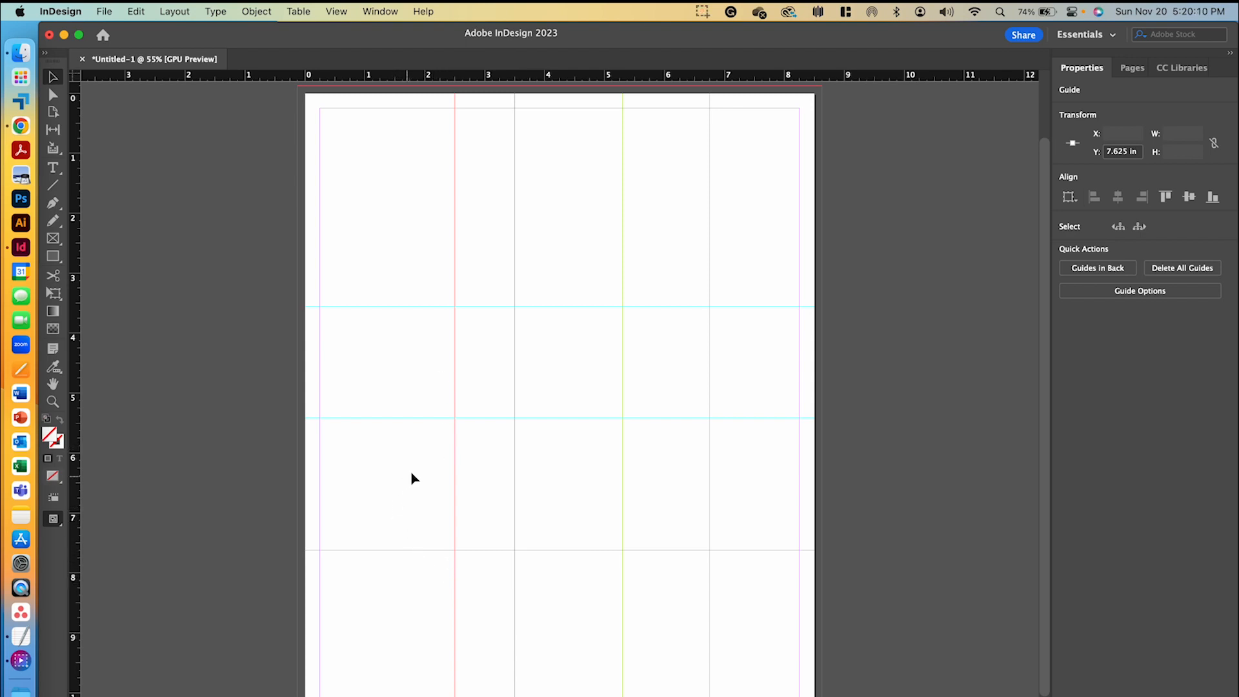
Move the uppermost horizontal guide to a Y position of 2.25 in
{"action": "left_click_drag", "start_coordinate": [378, 274], "coordinate": [422, 360]}
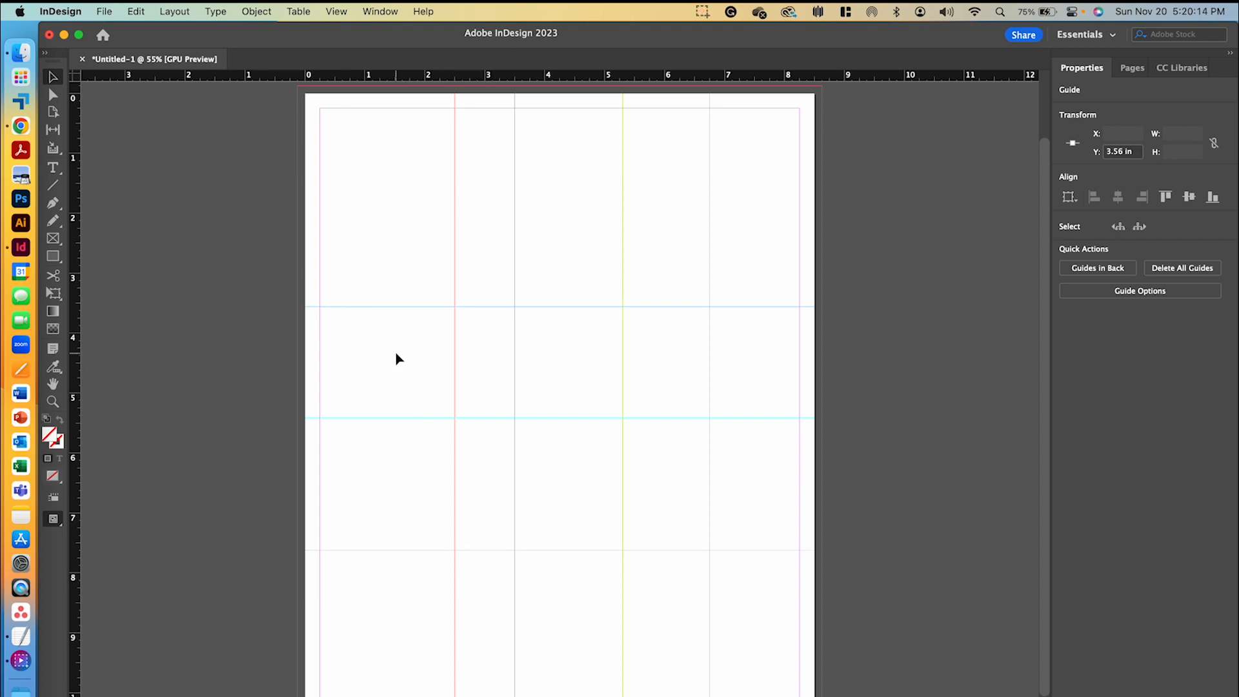
{"action": "left_click", "coordinate": [1113, 151]}
{"action": "key", "text": "Return"}
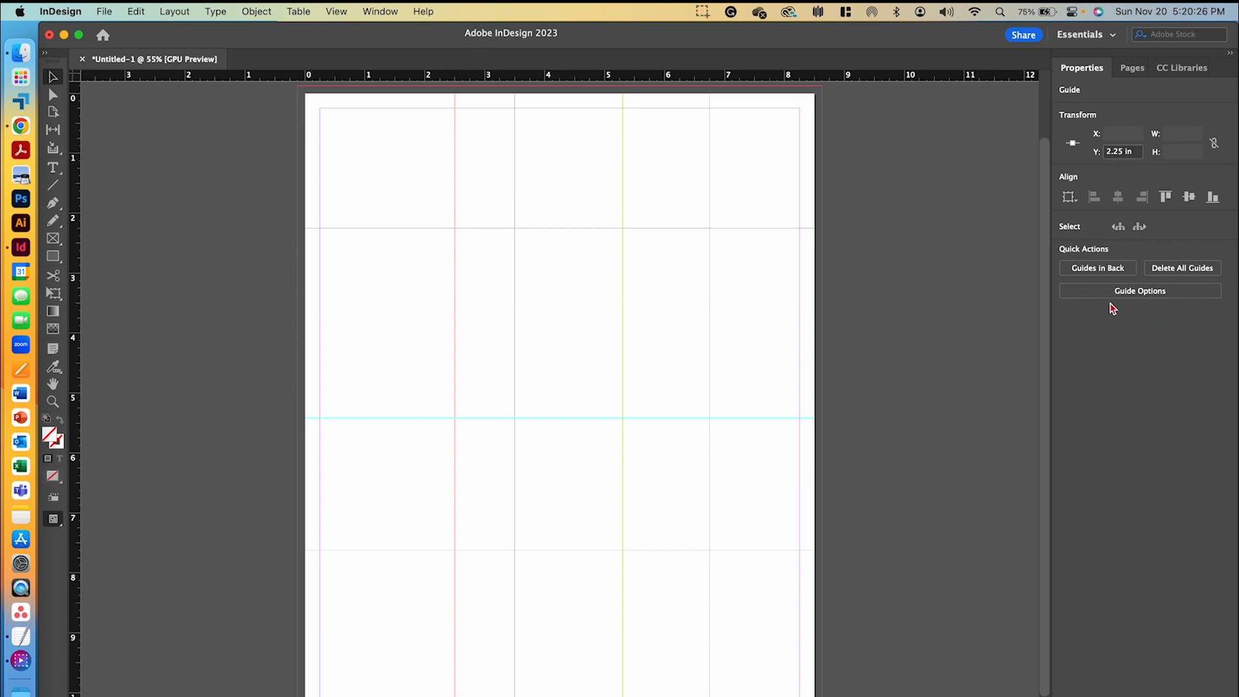
Change the color of the horizontal guide at 2.25 in to Blue
{"action": "left_click", "coordinate": [1108, 294]}
{"action": "left_click", "coordinate": [676, 402]}
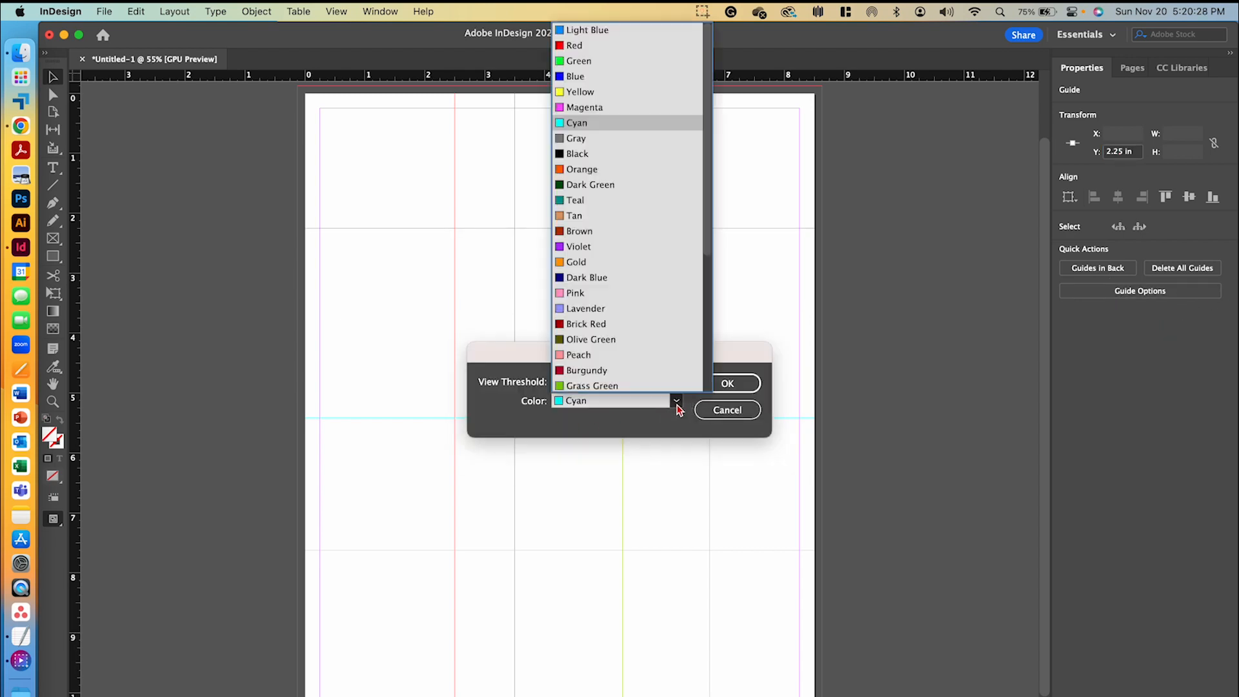
{"action": "left_click", "coordinate": [589, 78]}
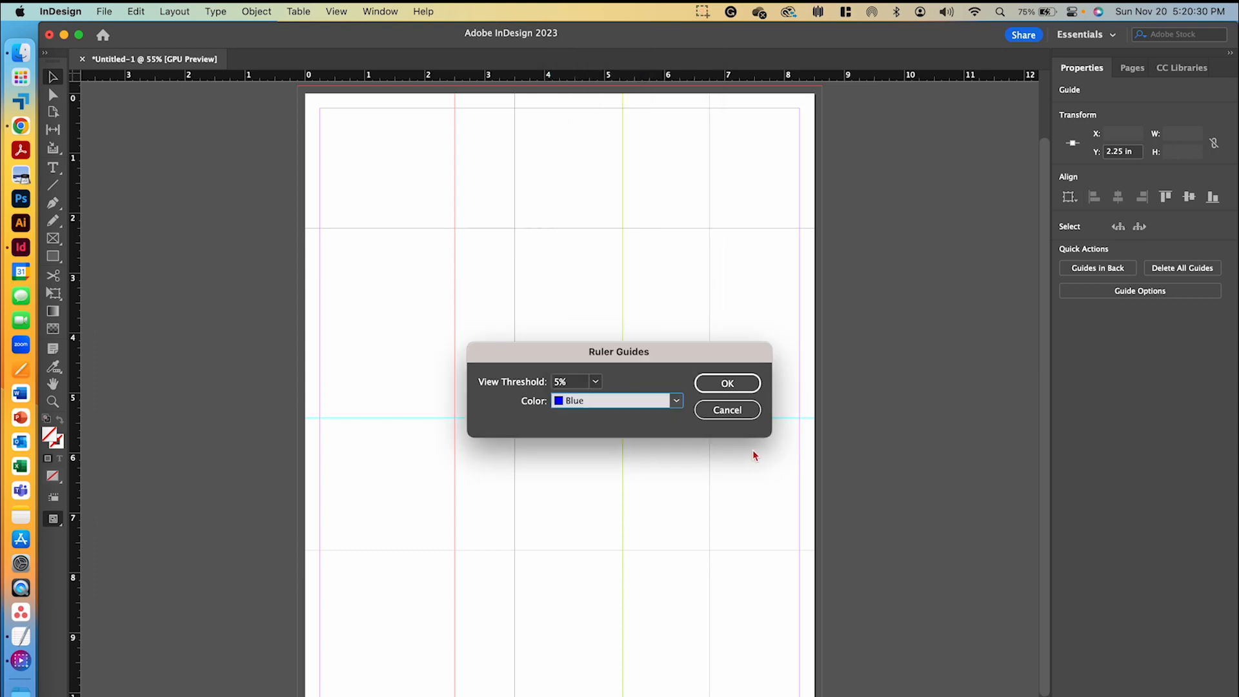
{"action": "left_click", "coordinate": [728, 383]}
Move the middle horizontal guide to a Y position of 6.25 in
{"action": "left_click", "coordinate": [375, 415]}
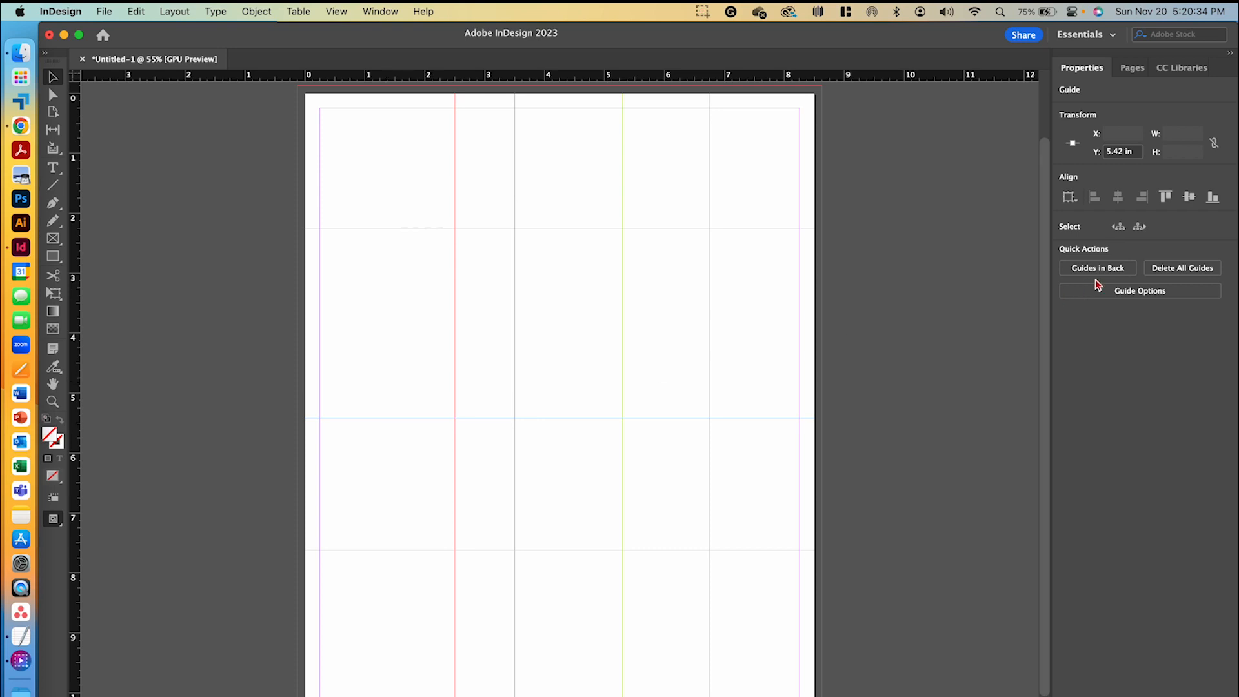
{"action": "left_click", "coordinate": [1112, 152]}
{"action": "type", "text": "6.25"}
{"action": "key", "text": "Return"}
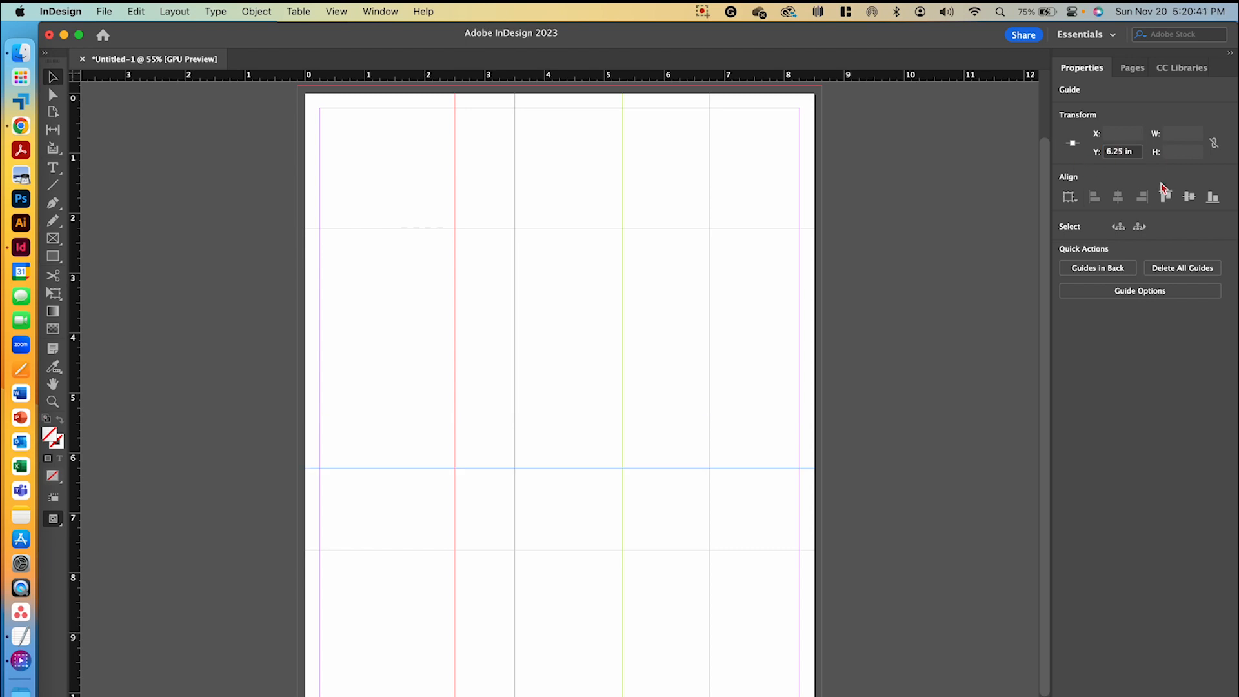
Change the color of the horizontal guide at 6.25 in to Black
{"action": "left_click", "coordinate": [1122, 296]}
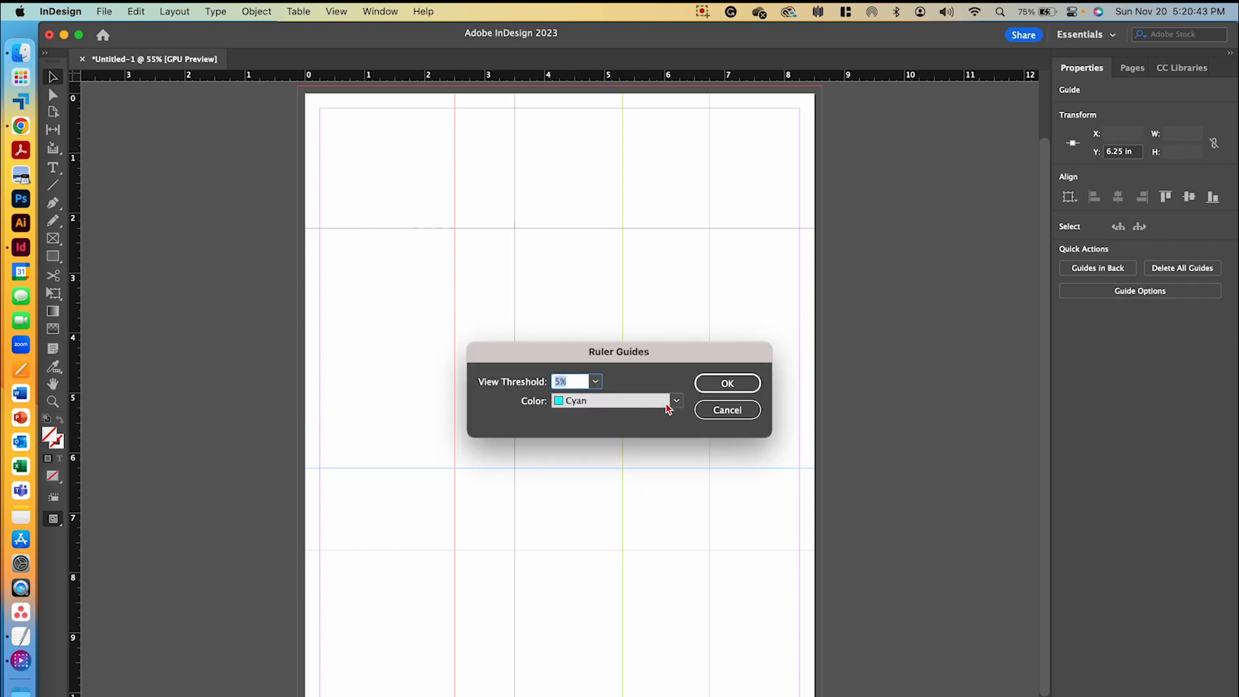
{"action": "left_click", "coordinate": [672, 405]}
{"action": "left_click", "coordinate": [577, 154]}
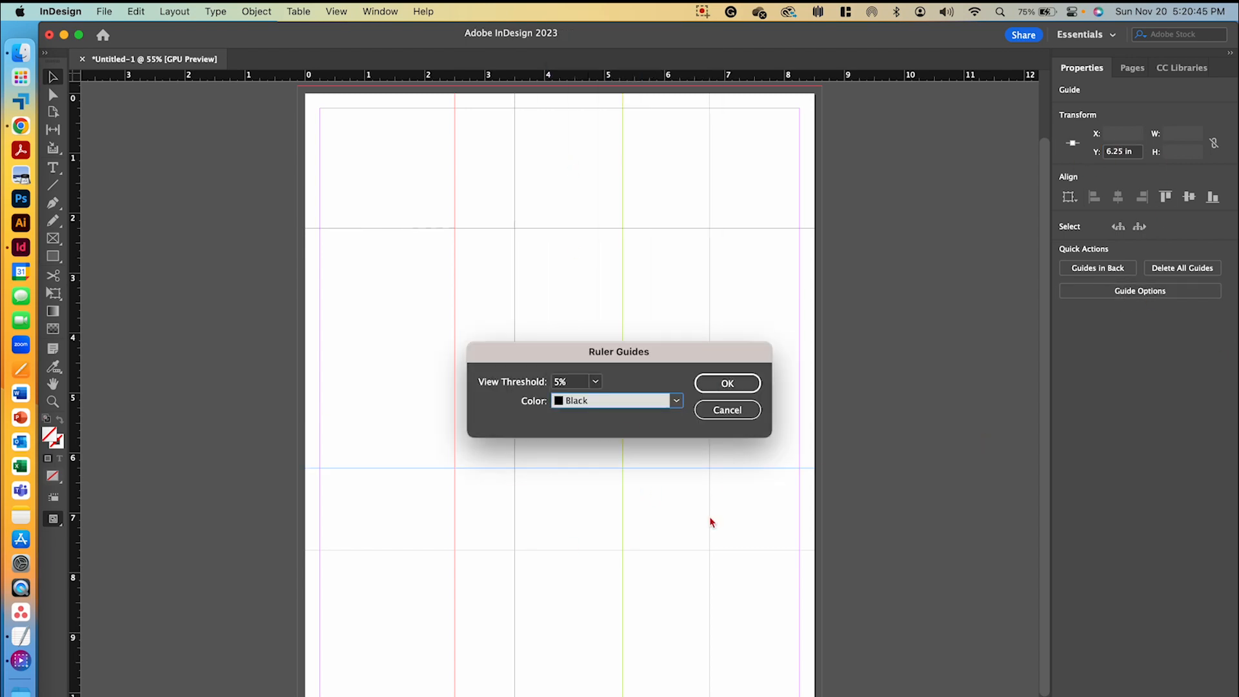
{"action": "left_click", "coordinate": [724, 385]}
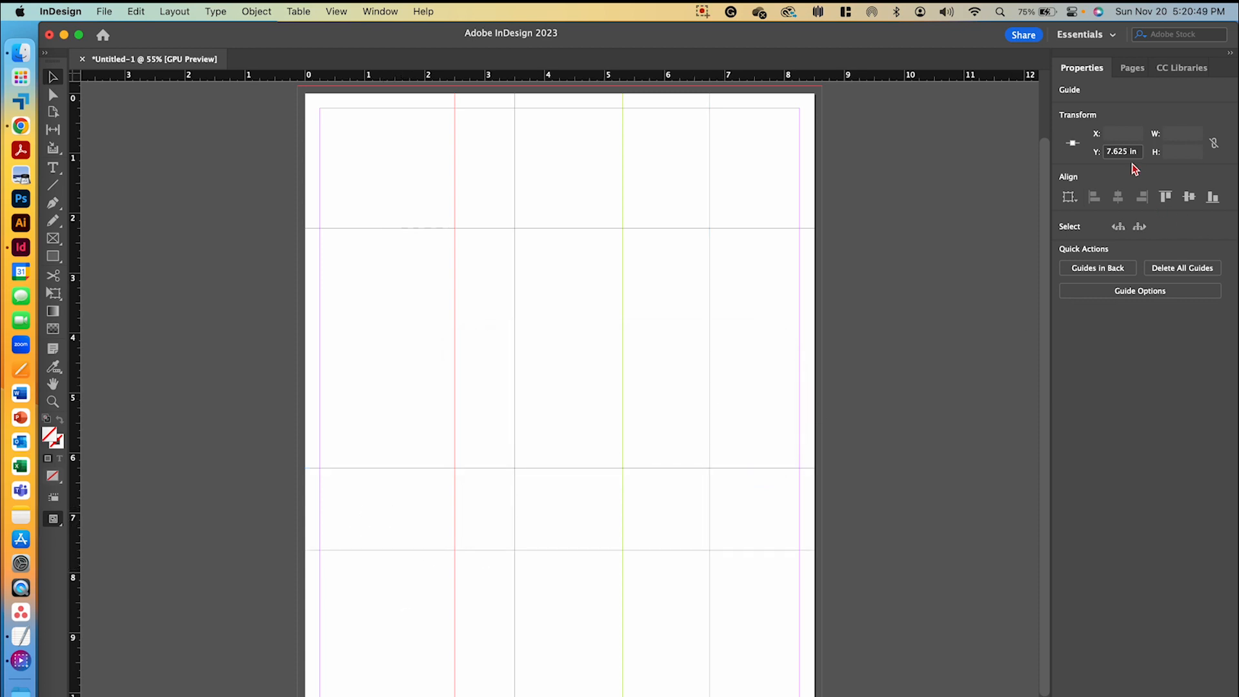
Move the lowest horizontal guide to a Y position of 9.25 in
{"action": "left_click", "coordinate": [1113, 150]}
{"action": "type", "text": "9."}
{"action": "key", "text": "Return"}
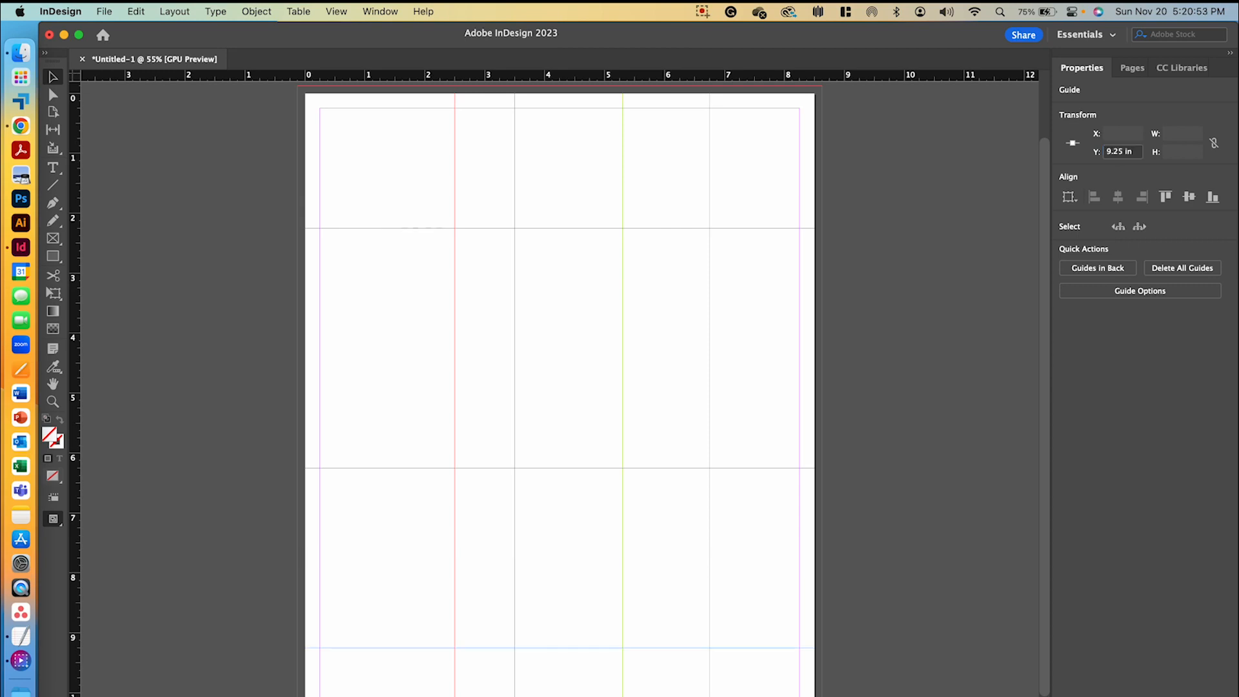
Change the color of the horizontal guide at 9.25 in to Orange and deselect it
{"action": "left_click", "coordinate": [1092, 294]}
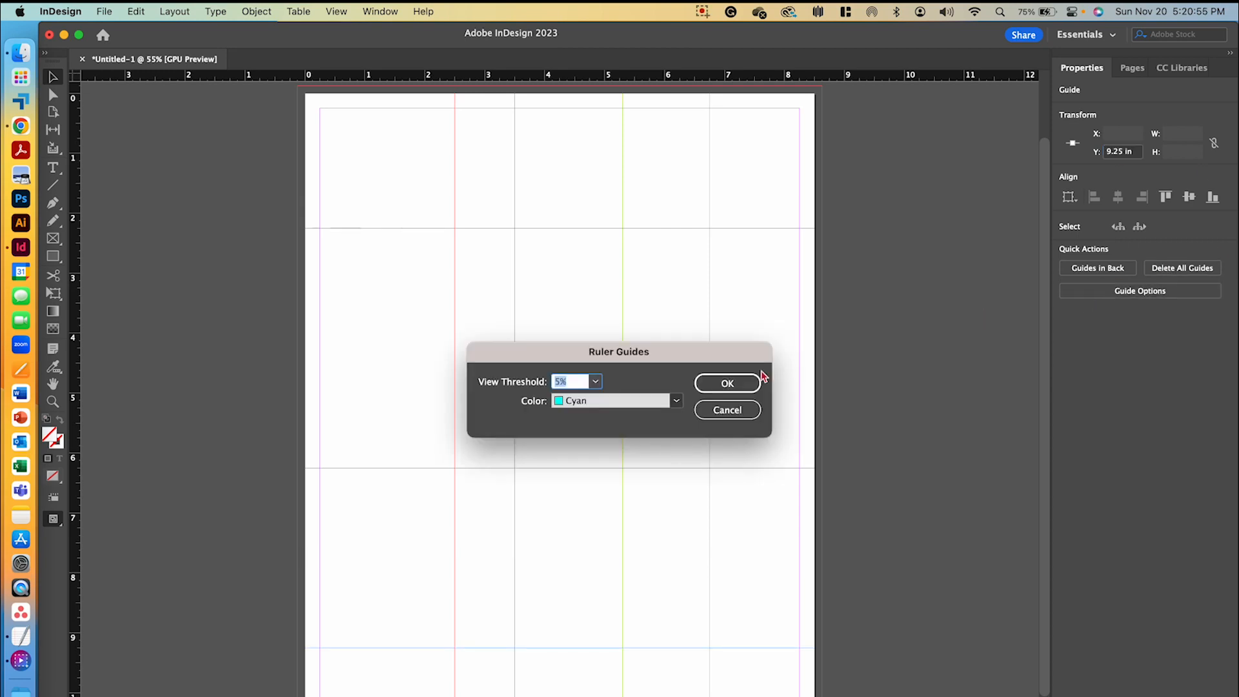
{"action": "left_click", "coordinate": [657, 402]}
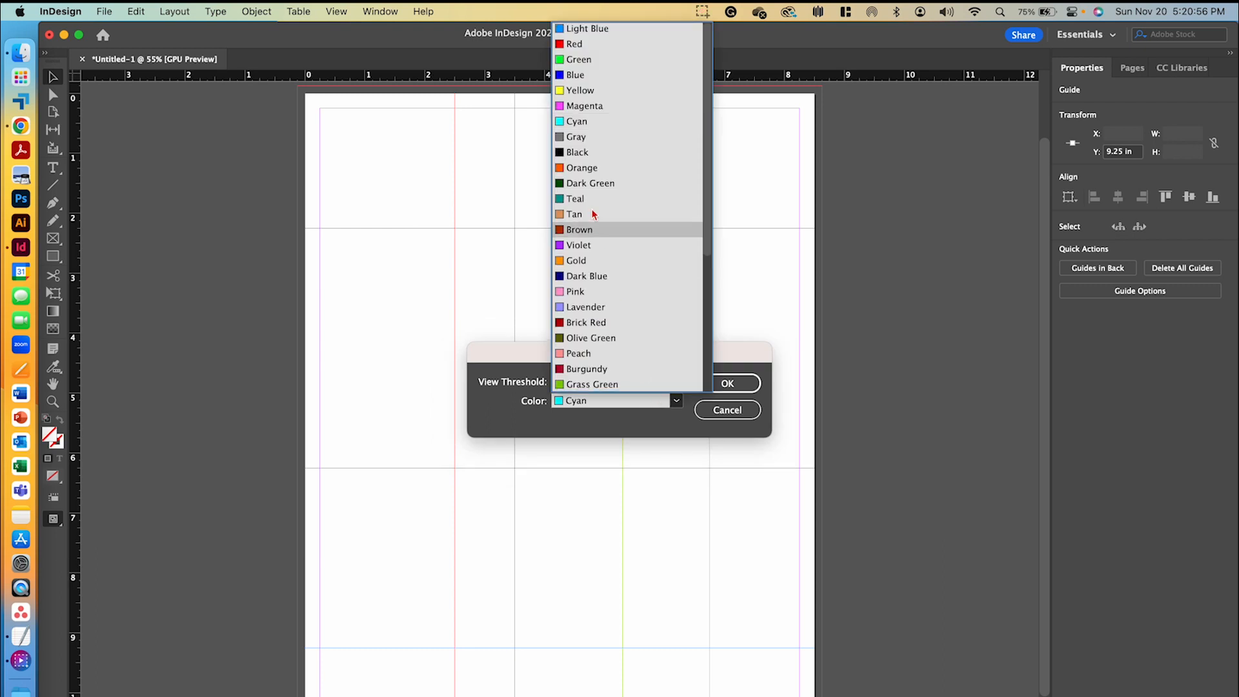
{"action": "left_click", "coordinate": [589, 167]}
{"action": "left_click", "coordinate": [727, 384]}
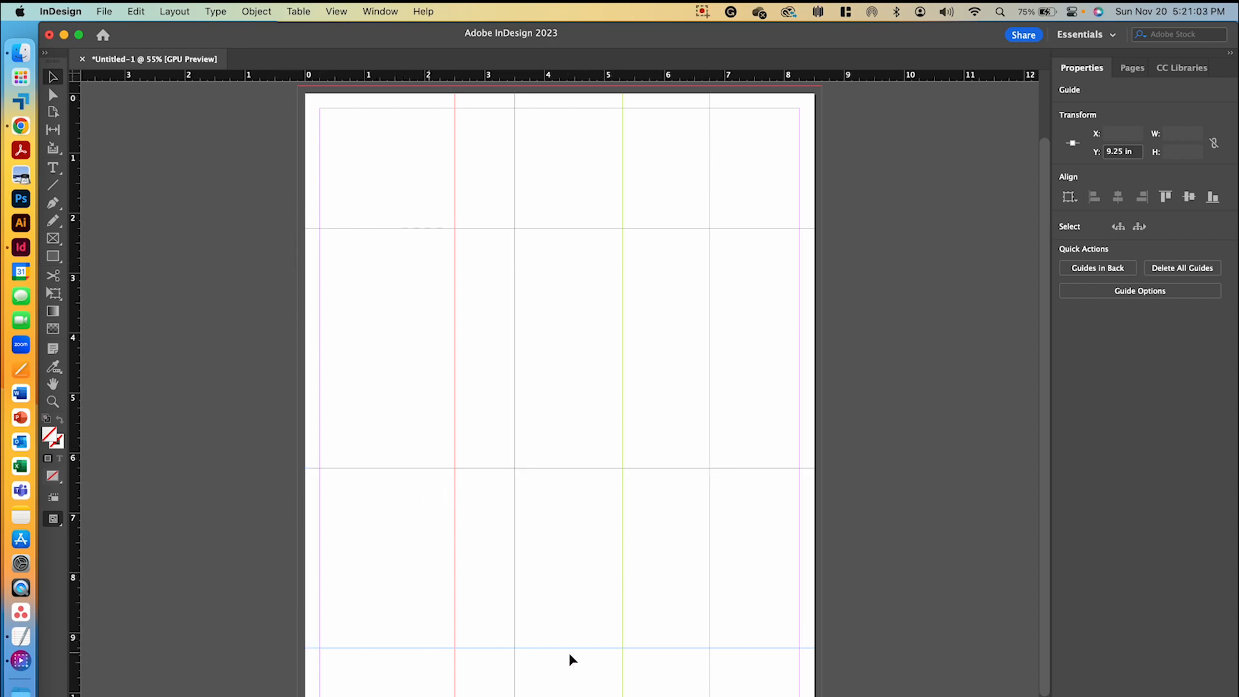
{"action": "left_click", "coordinate": [897, 572]}
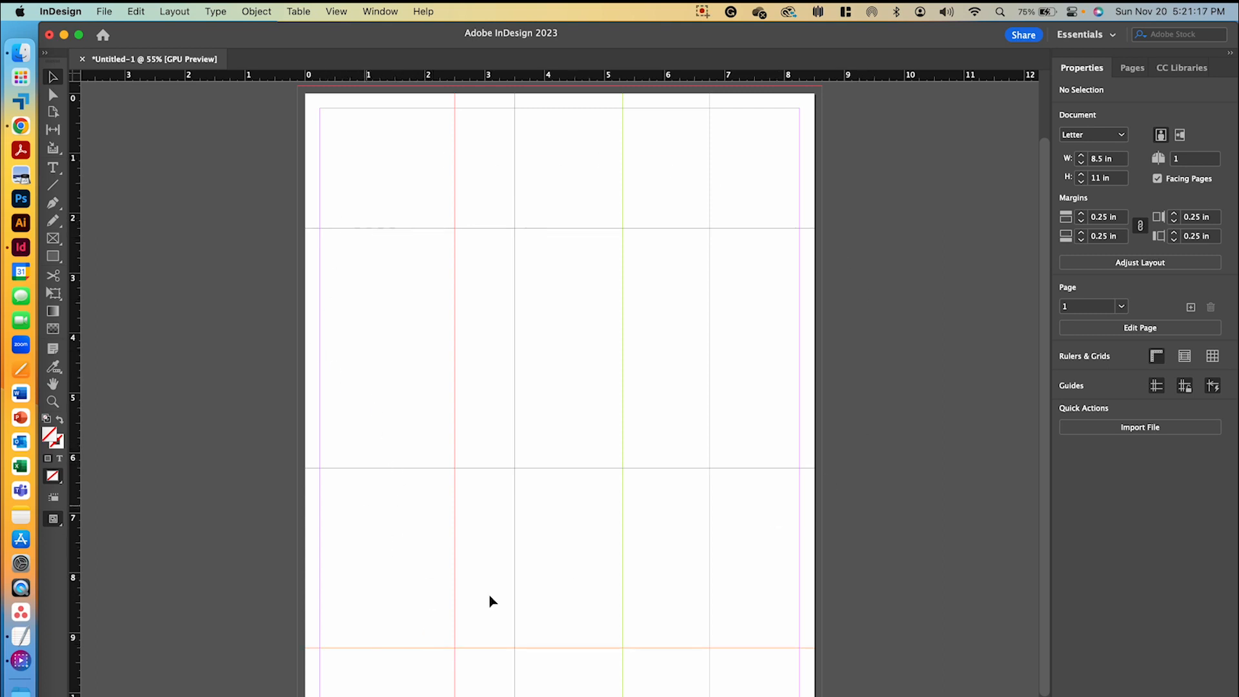
Lock all ruler guides in the document
{"action": "left_click", "coordinate": [344, 13]}
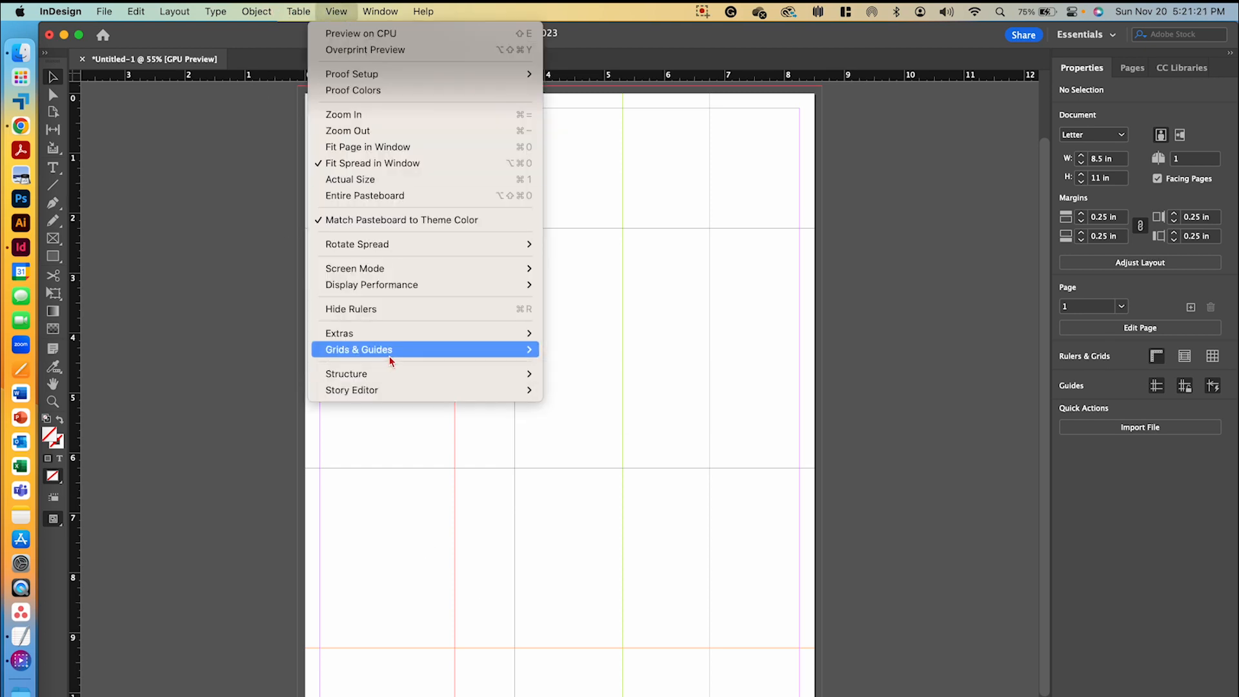
{"action": "mouse_move", "coordinate": [393, 362]}
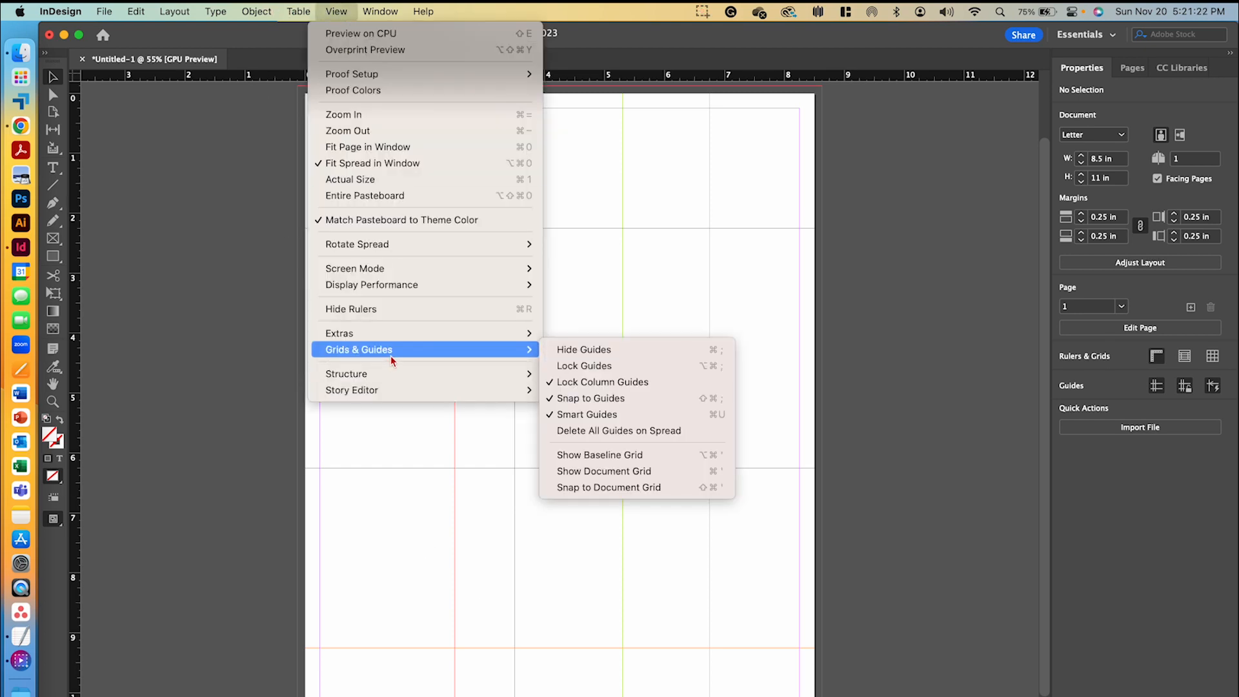
{"action": "left_click", "coordinate": [586, 365]}
Test the guide lock by trying to select or move guides in several areas of the page
{"action": "left_click_drag", "start_coordinate": [670, 155], "coordinate": [720, 449]}
{"action": "left_click_drag", "start_coordinate": [671, 227], "coordinate": [381, 417]}
{"action": "left_click_drag", "start_coordinate": [347, 300], "coordinate": [432, 522]}
{"action": "left_click_drag", "start_coordinate": [546, 661], "coordinate": [812, 625]}
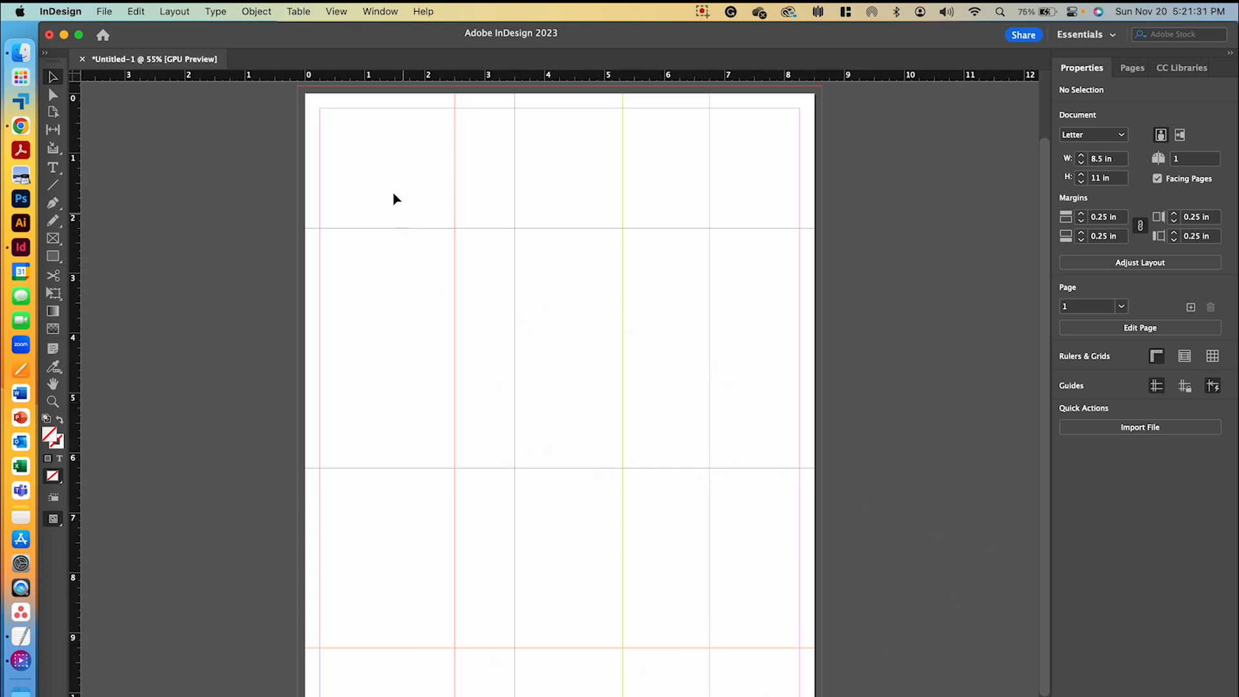
{"action": "left_click_drag", "start_coordinate": [336, 207], "coordinate": [497, 559]}
Show the Layers panel
{"action": "left_click", "coordinate": [392, 13]}
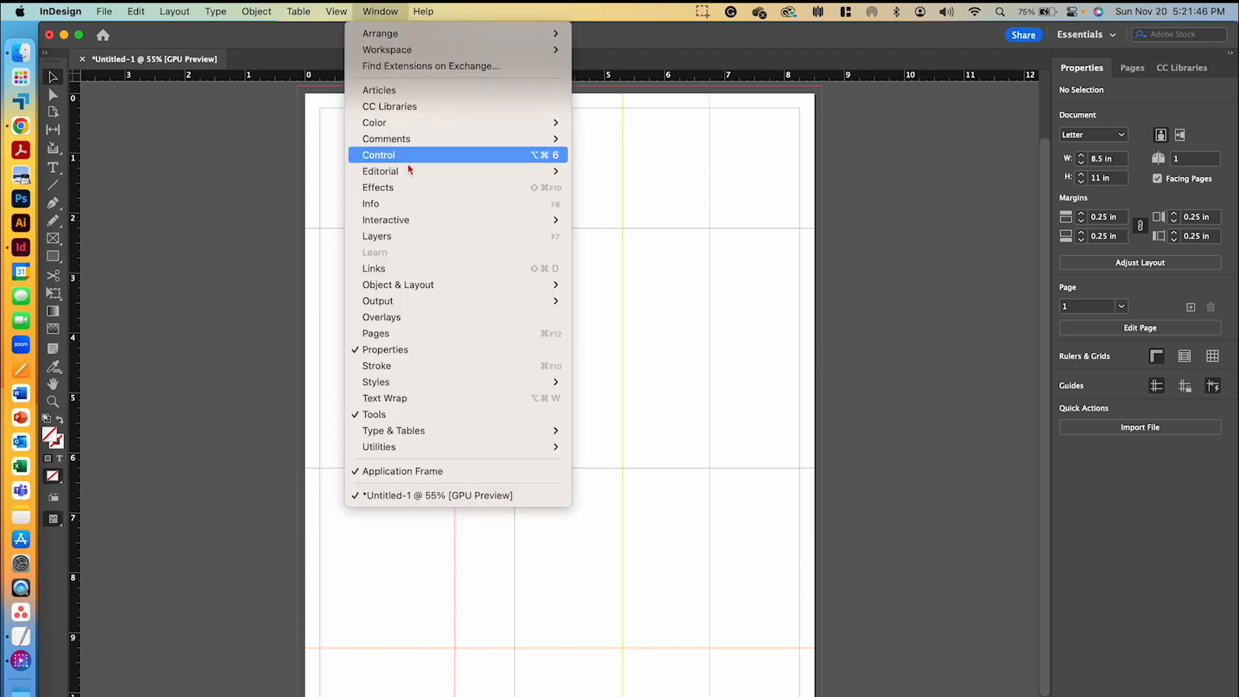
{"action": "left_click", "coordinate": [389, 240]}
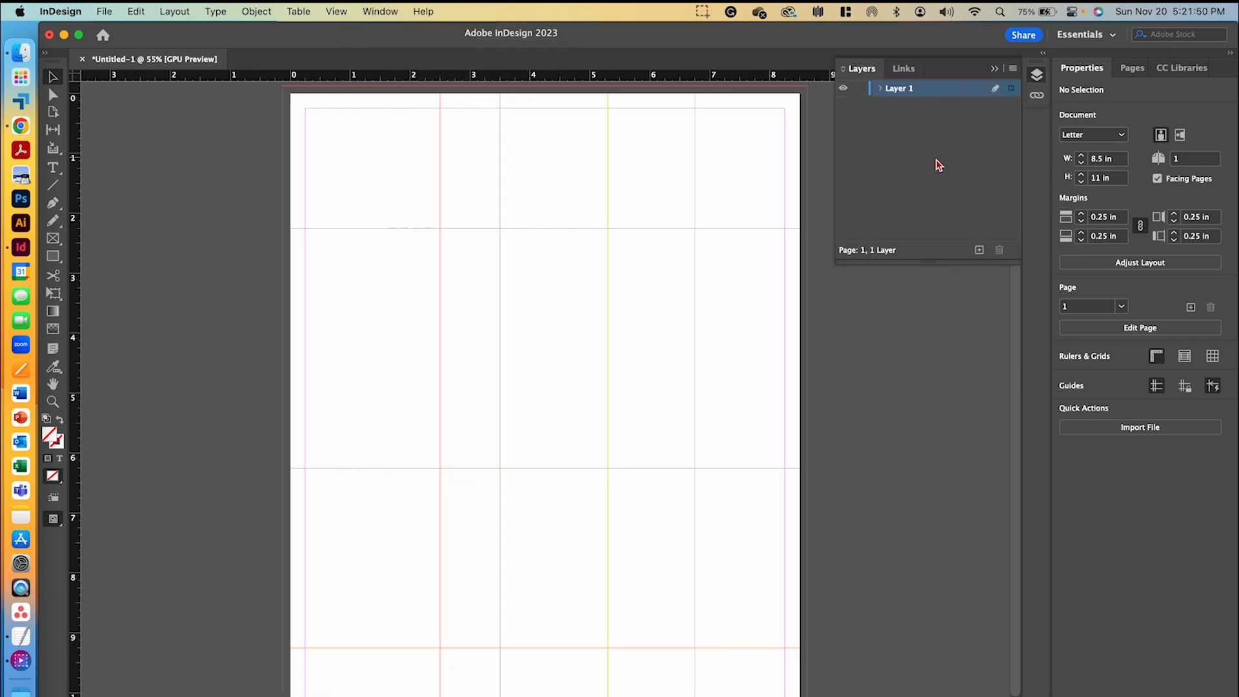
Expand and collapse the dock holding Layers and Links, and reopen the Layers panel
{"action": "left_click_drag", "start_coordinate": [951, 67], "coordinate": [1043, 94]}
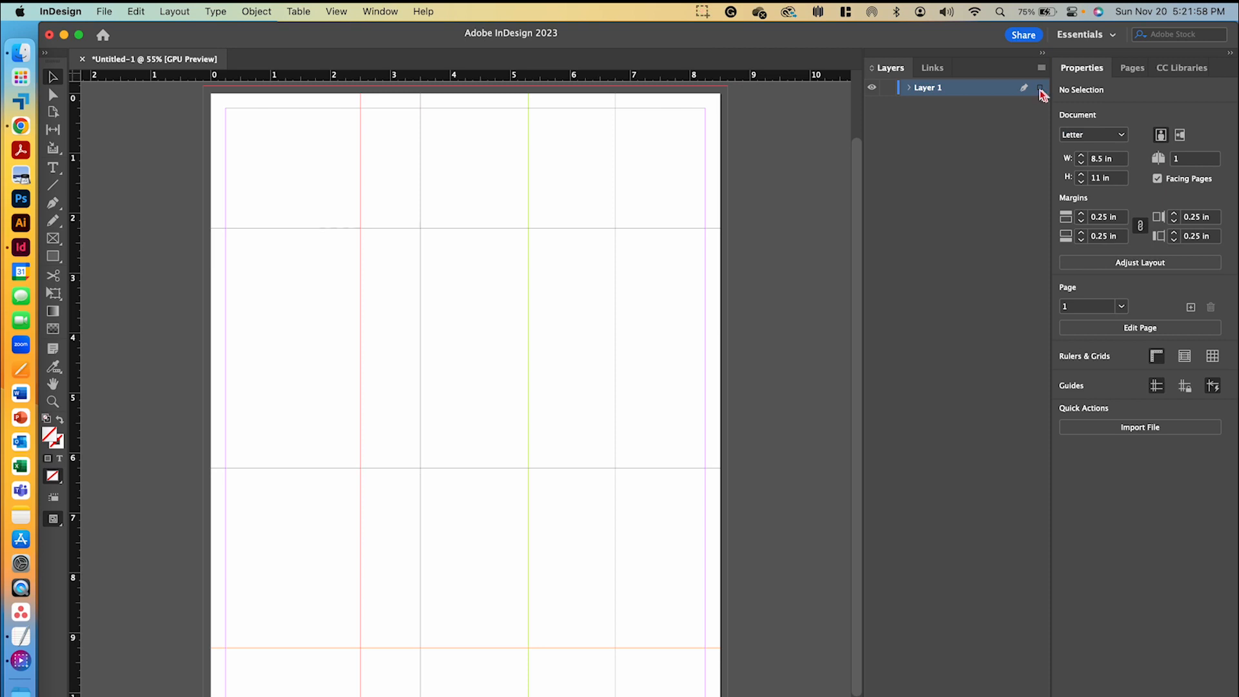
{"action": "left_click", "coordinate": [1042, 54]}
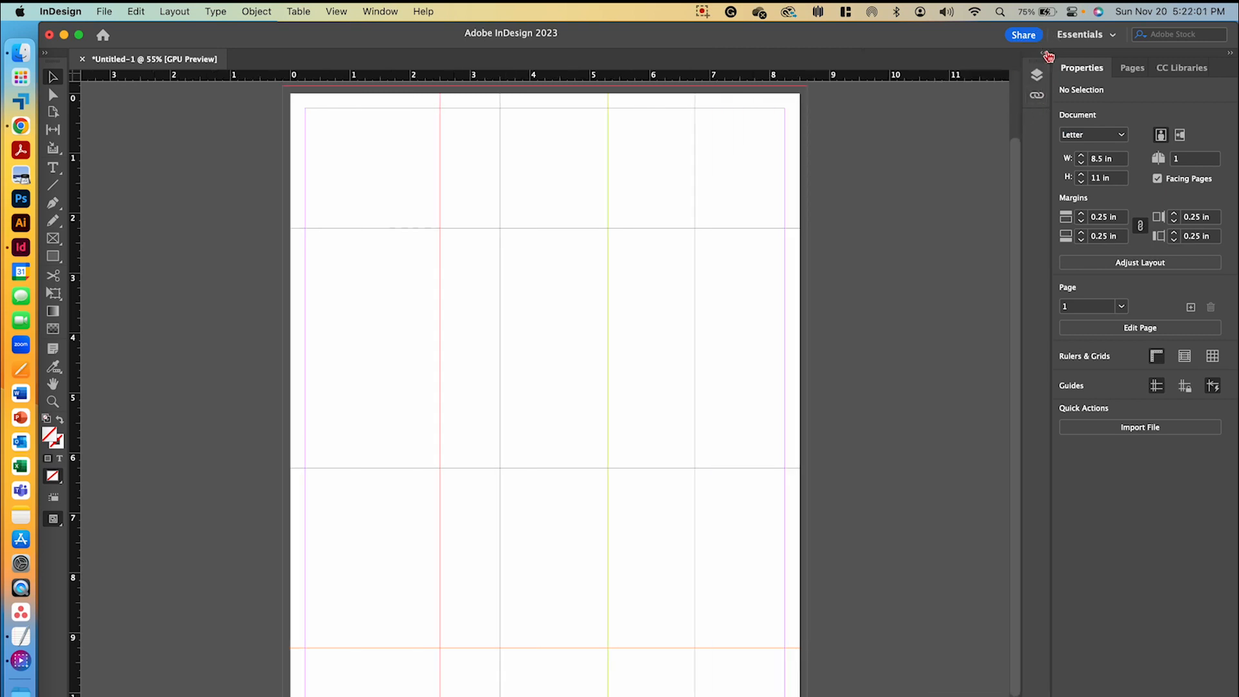
{"action": "left_click", "coordinate": [1043, 53]}
{"action": "left_click", "coordinate": [1044, 55]}
{"action": "left_click", "coordinate": [1037, 76]}
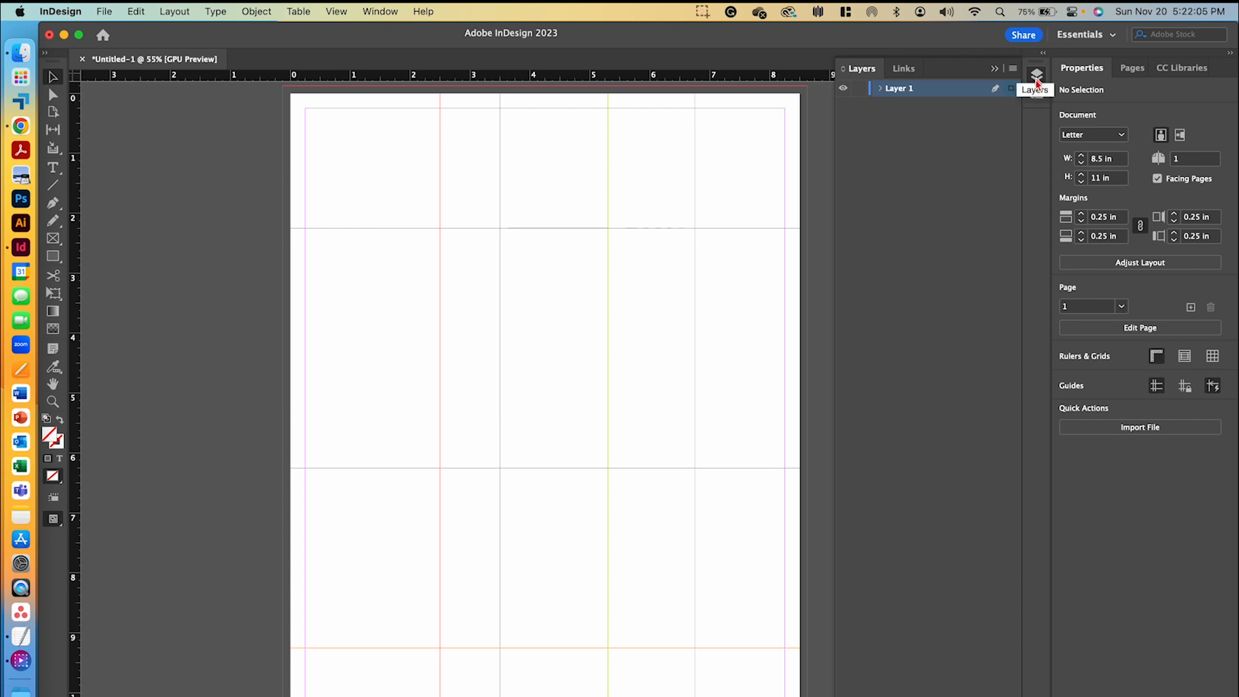
Lengthen the Layers panel and rename Layer 1 as Text
{"action": "left_click", "coordinate": [911, 368]}
{"action": "left_click_drag", "start_coordinate": [911, 369], "coordinate": [936, 559]}
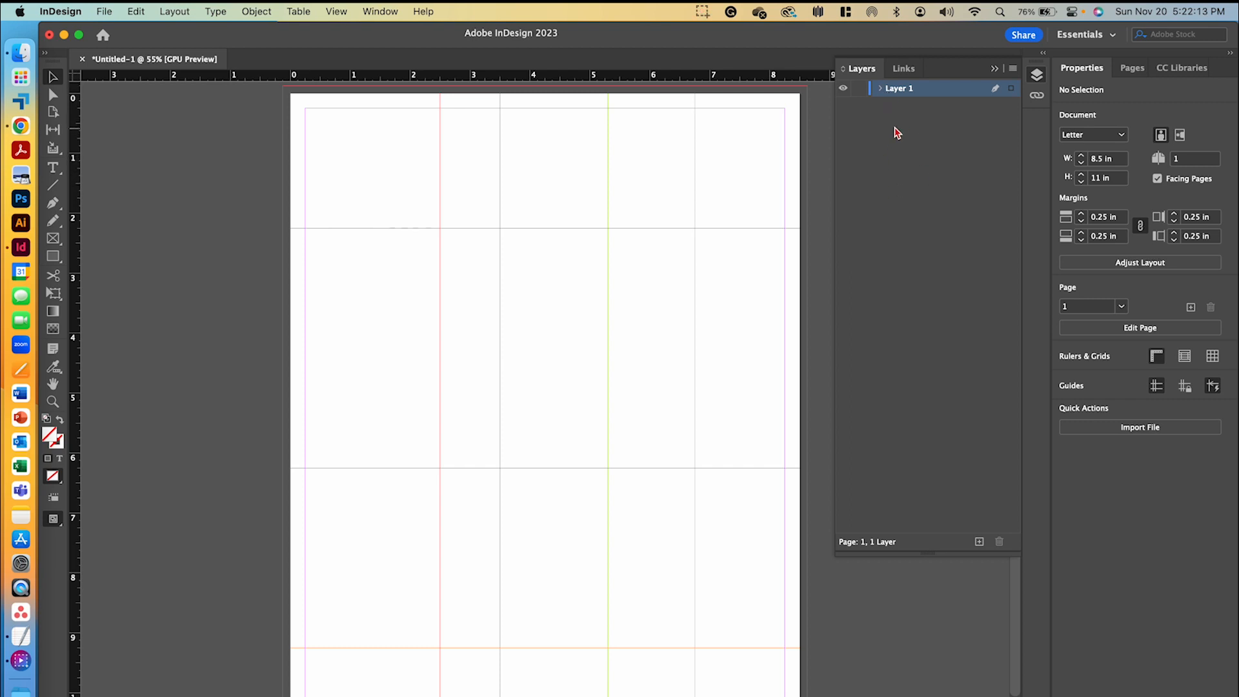
{"action": "double_click", "coordinate": [900, 97]}
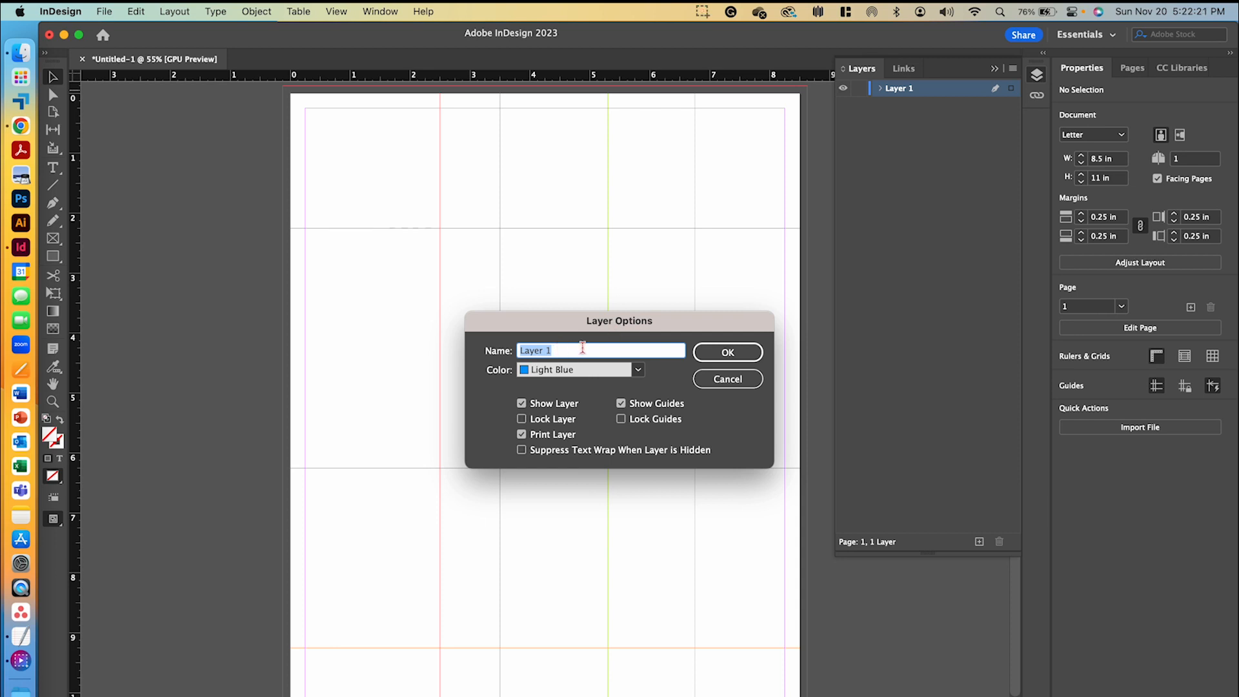
{"action": "type", "text": "Text"}
{"action": "left_click", "coordinate": [726, 354]}
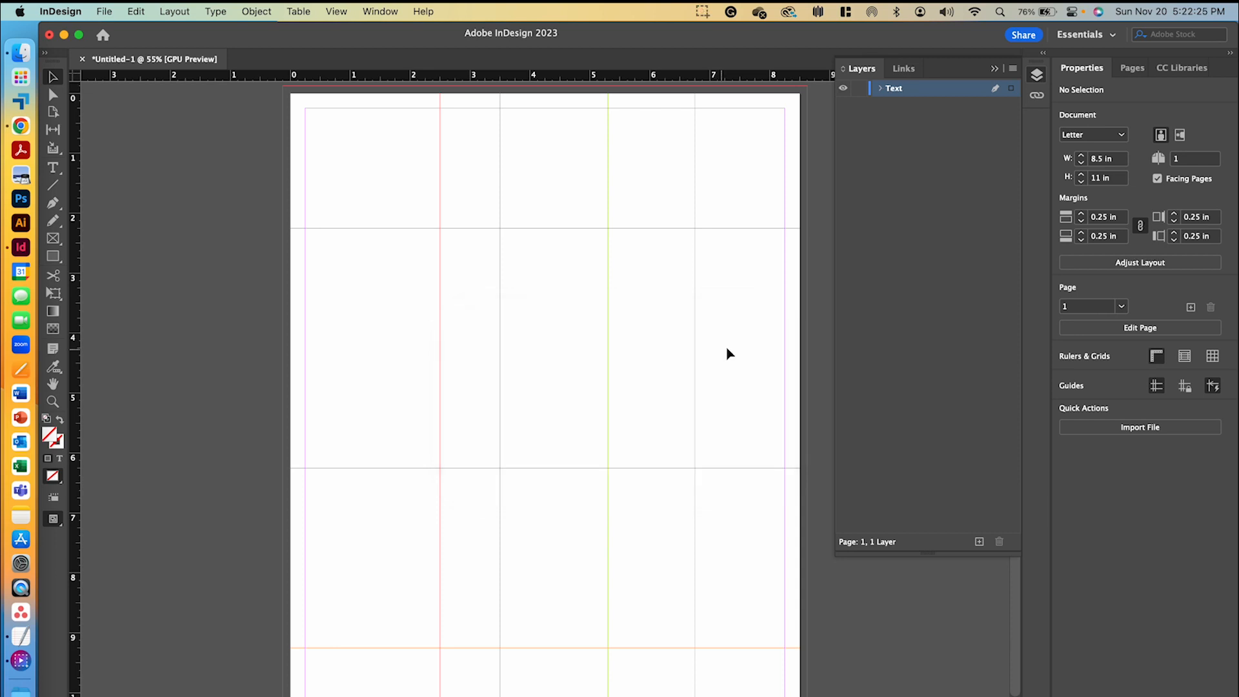
Add a second layer above the Text layer and name it Graphics & Images
{"action": "left_click", "coordinate": [980, 542]}
{"action": "left_click", "coordinate": [897, 91]}
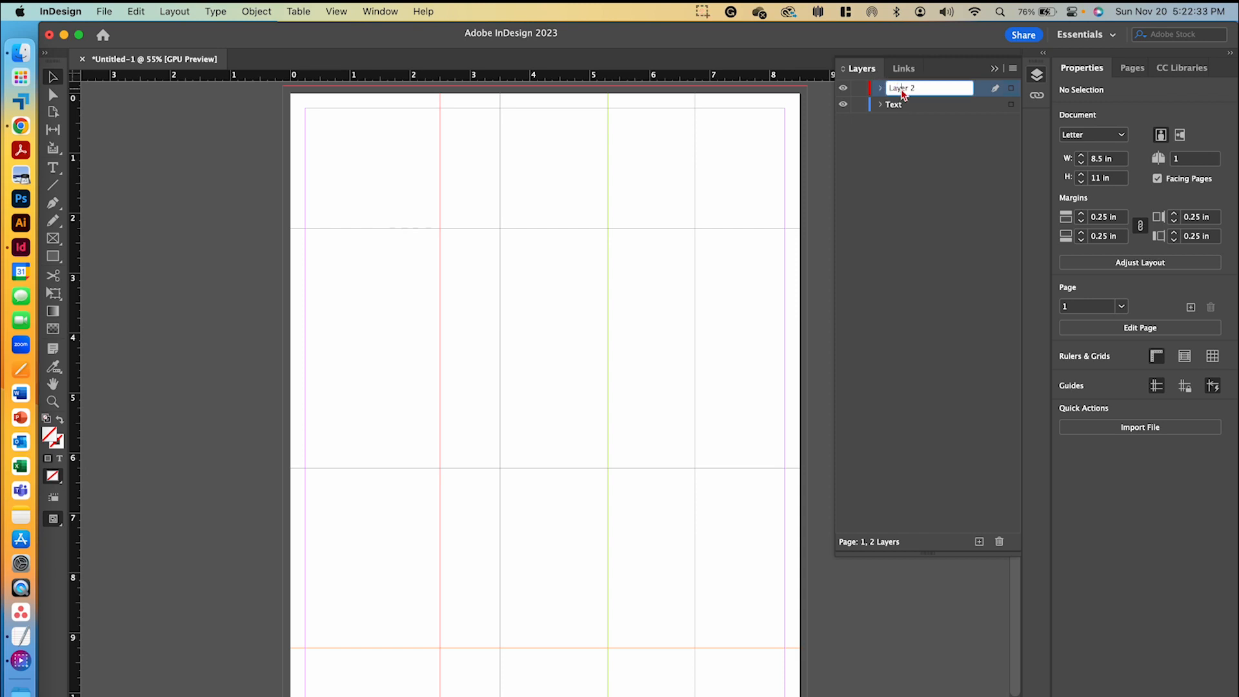
{"action": "left_click", "coordinate": [910, 171]}
{"action": "left_click", "coordinate": [901, 93]}
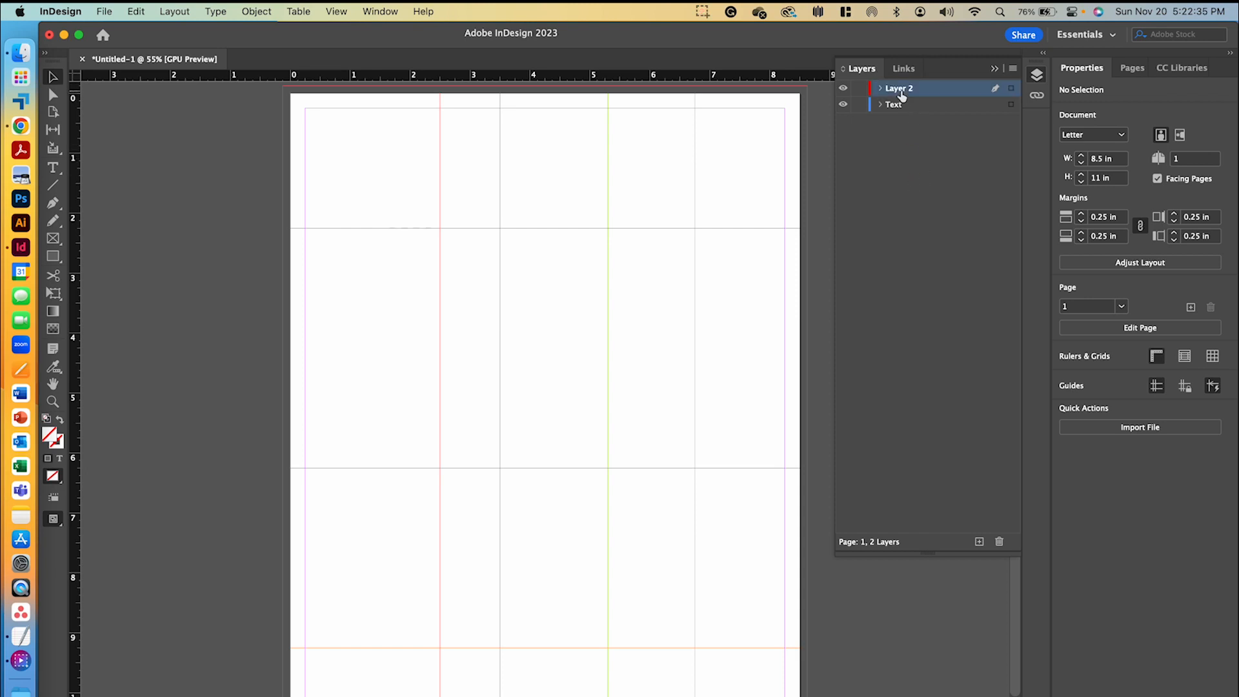
{"action": "left_click", "coordinate": [901, 90]}
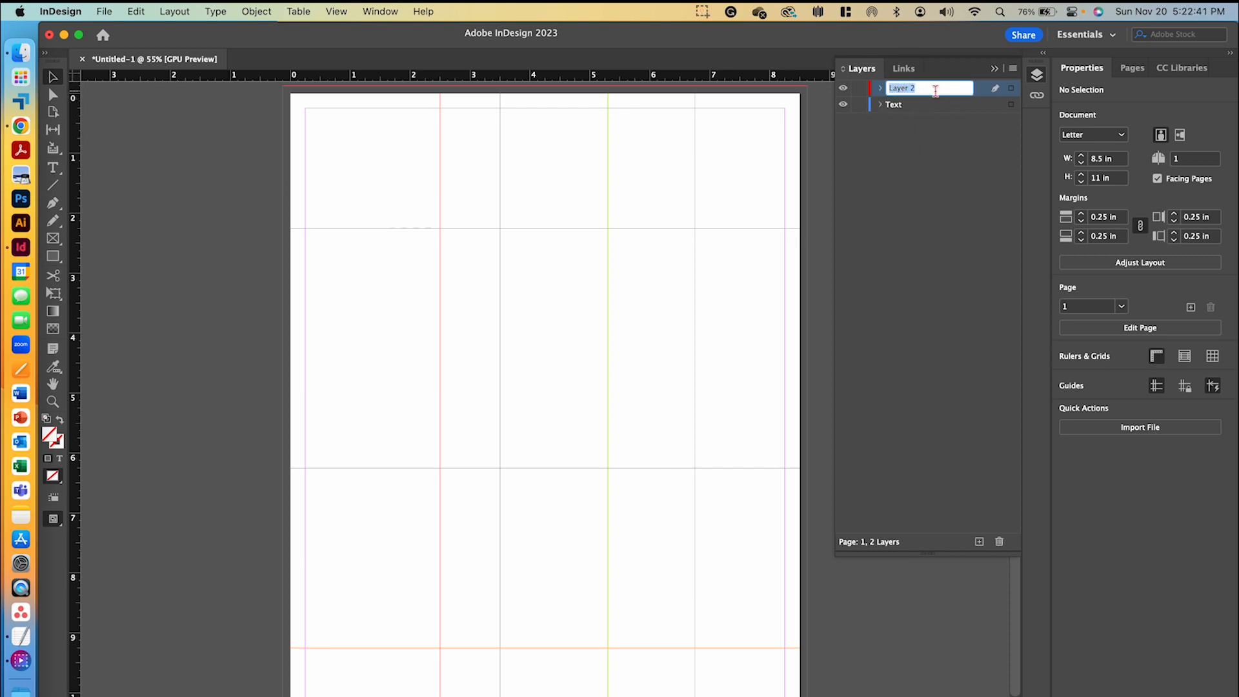
{"action": "type", "text": "Graphics"}
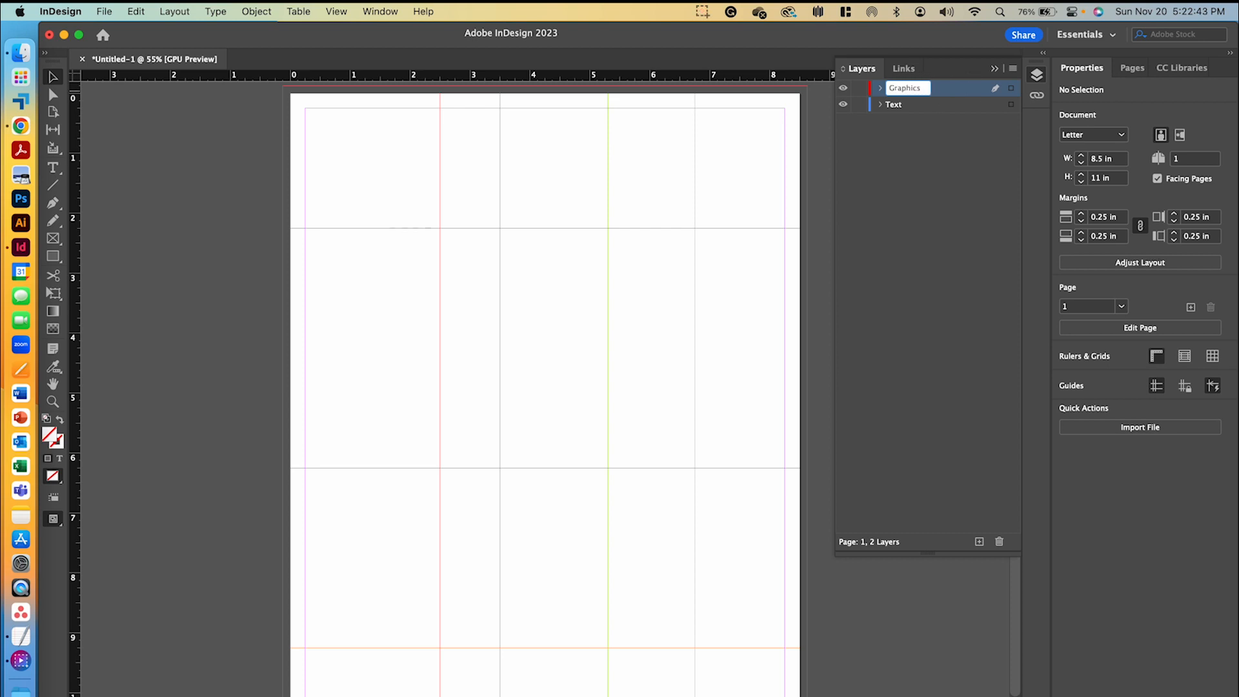
{"action": "type", "text": " & Images"}
{"action": "key", "text": "Return"}
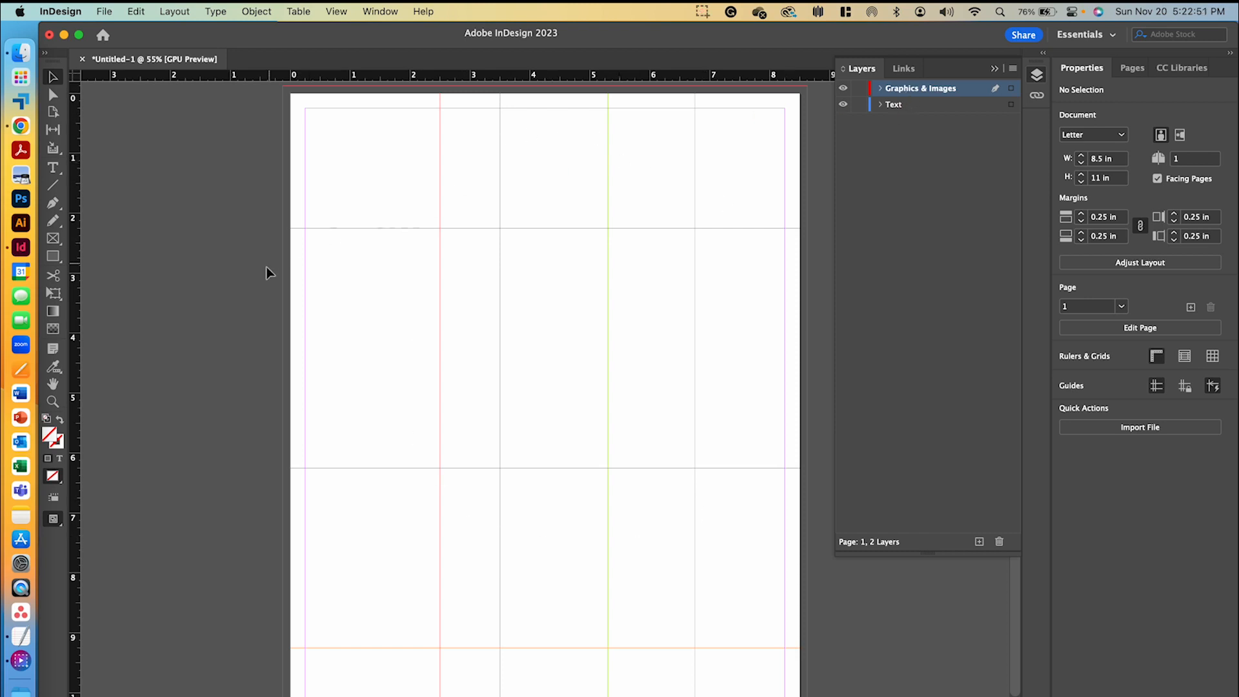
Save the document as CouncilIC_OnePager in InDesign 2023 format in the NTHS One-Pager folder on the Desktop
{"action": "left_click", "coordinate": [100, 12]}
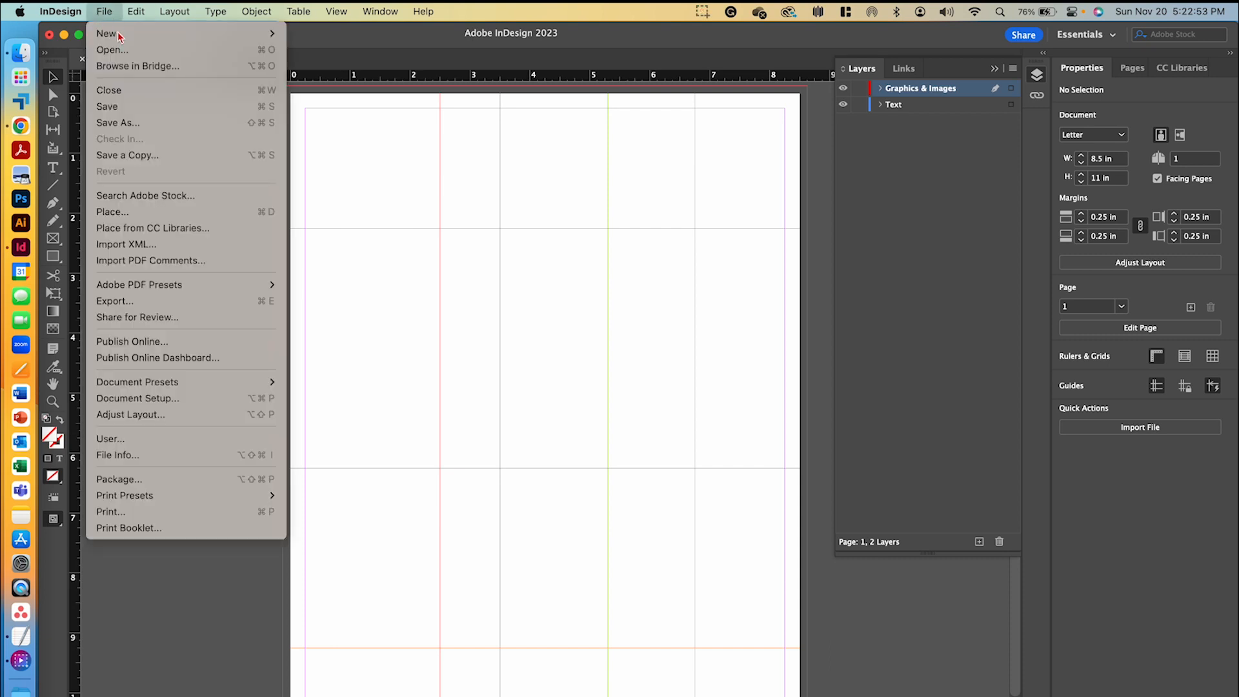
{"action": "left_click", "coordinate": [157, 123]}
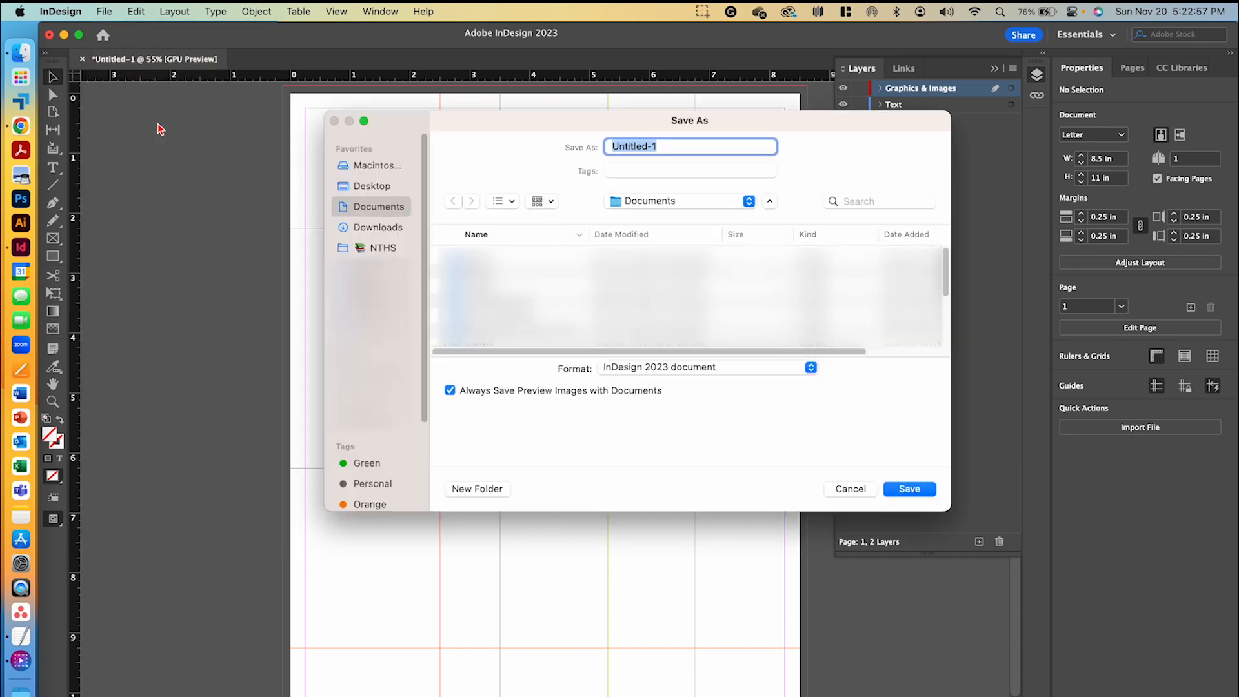
{"action": "left_click", "coordinate": [381, 187]}
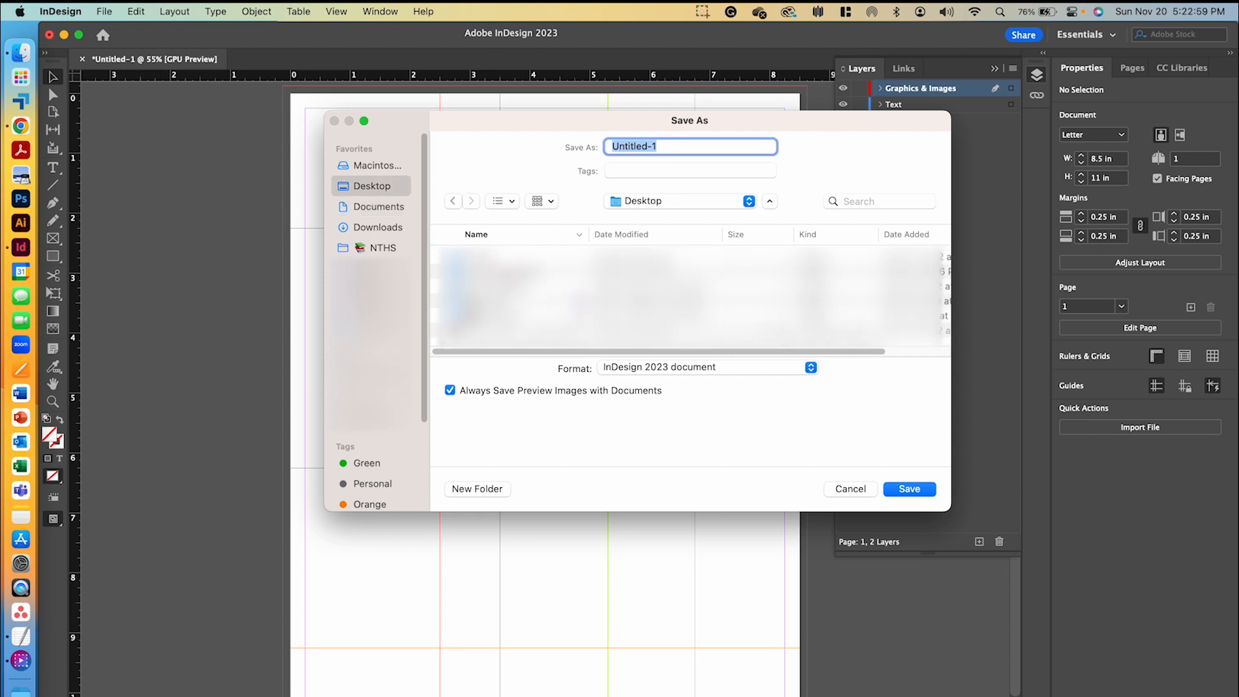
{"action": "double_click", "coordinate": [507, 273]}
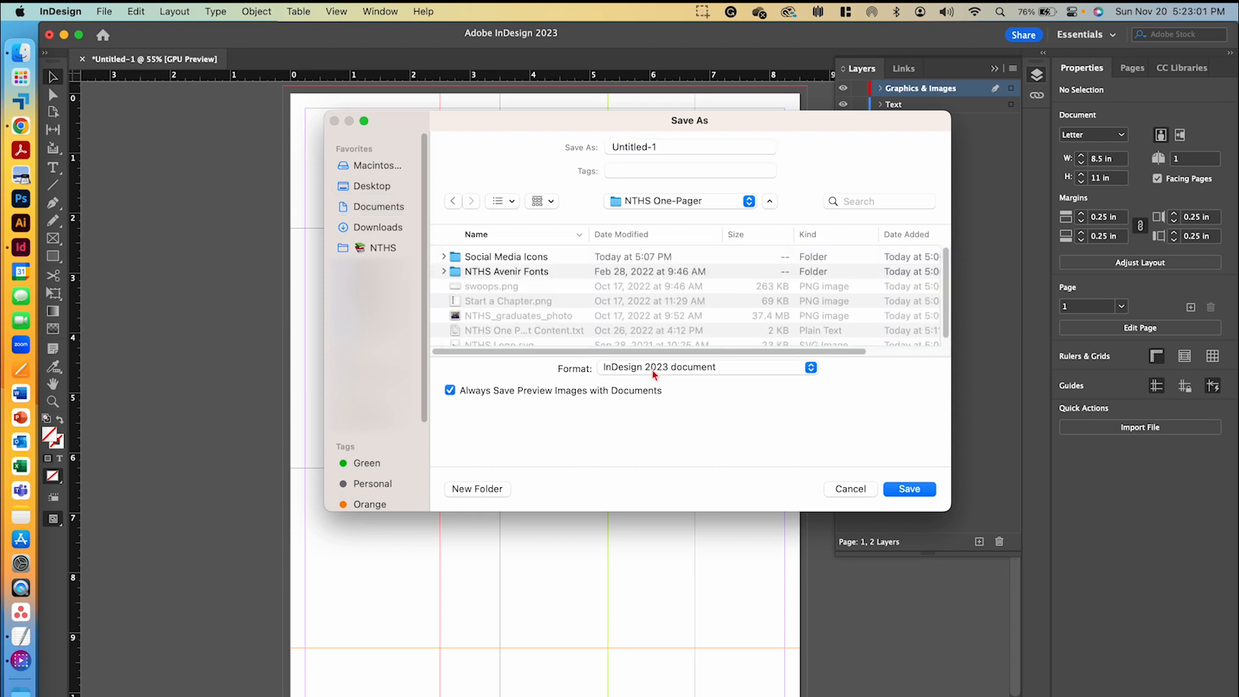
{"action": "triple_click", "coordinate": [631, 147]}
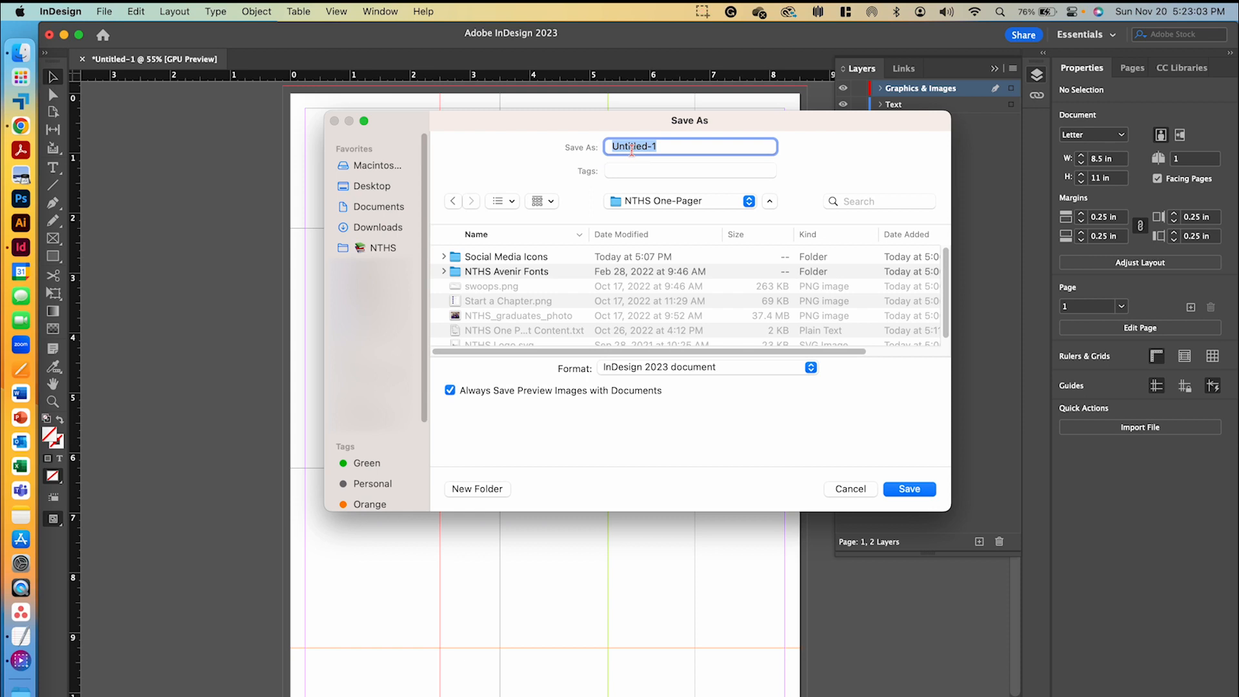
{"action": "type", "text": "Cou"}
{"action": "type", "text": "ncillC_OnePaer"}
{"action": "key", "text": "BackSpace"}
{"action": "key", "text": "BackSpace"}
{"action": "type", "text": "ger"}
{"action": "left_click", "coordinate": [910, 489]}
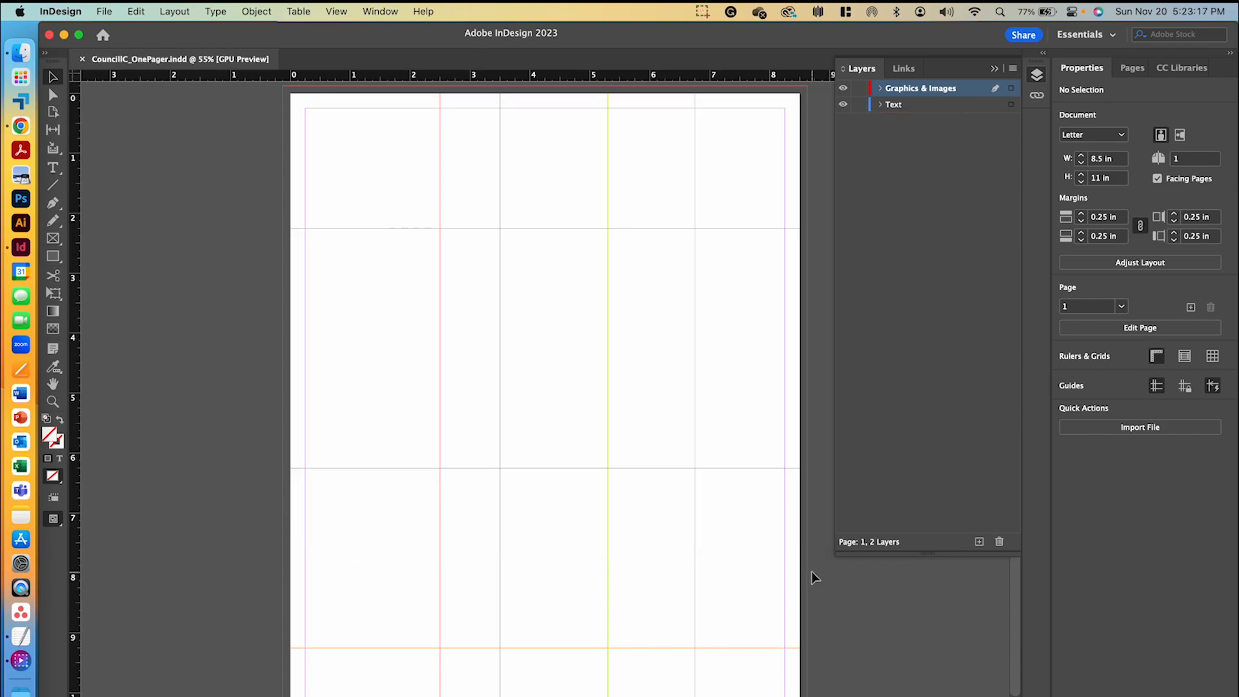